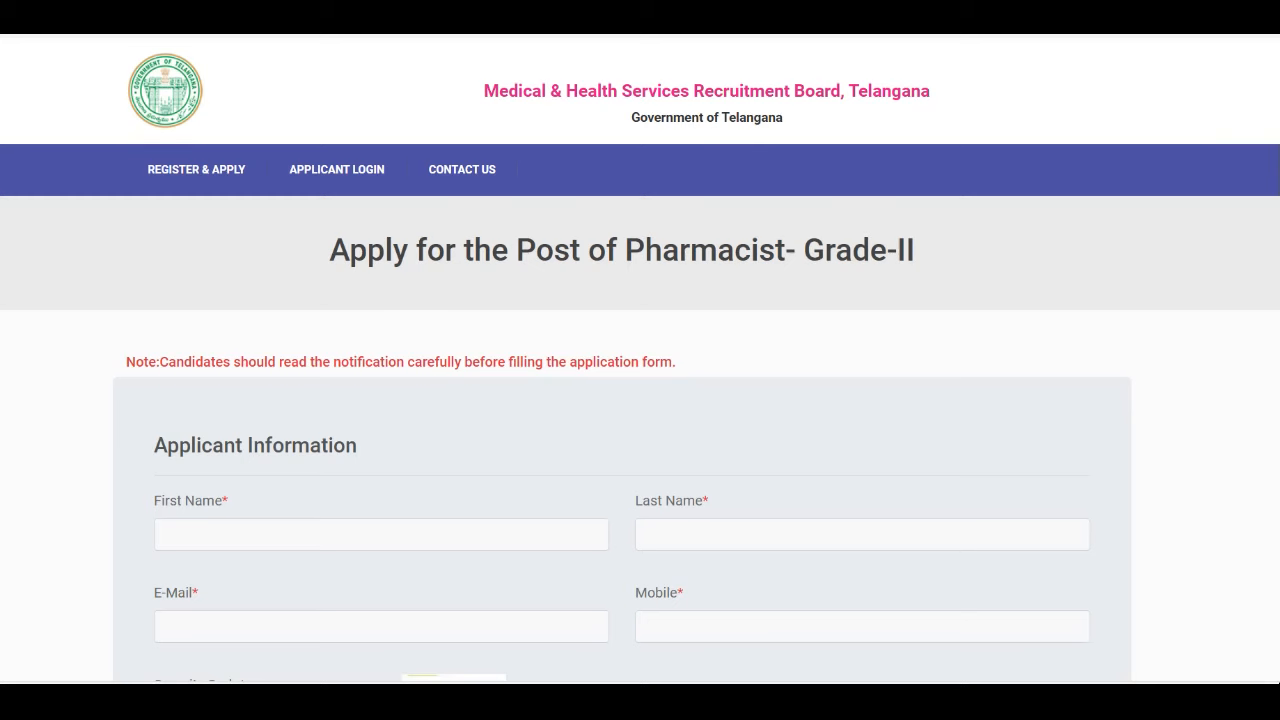
Scroll down the Post Preference page to the three department preference fields
{"action": "scroll", "coordinate": [640, 400], "scroll_direction": "down", "scroll_amount": 3}
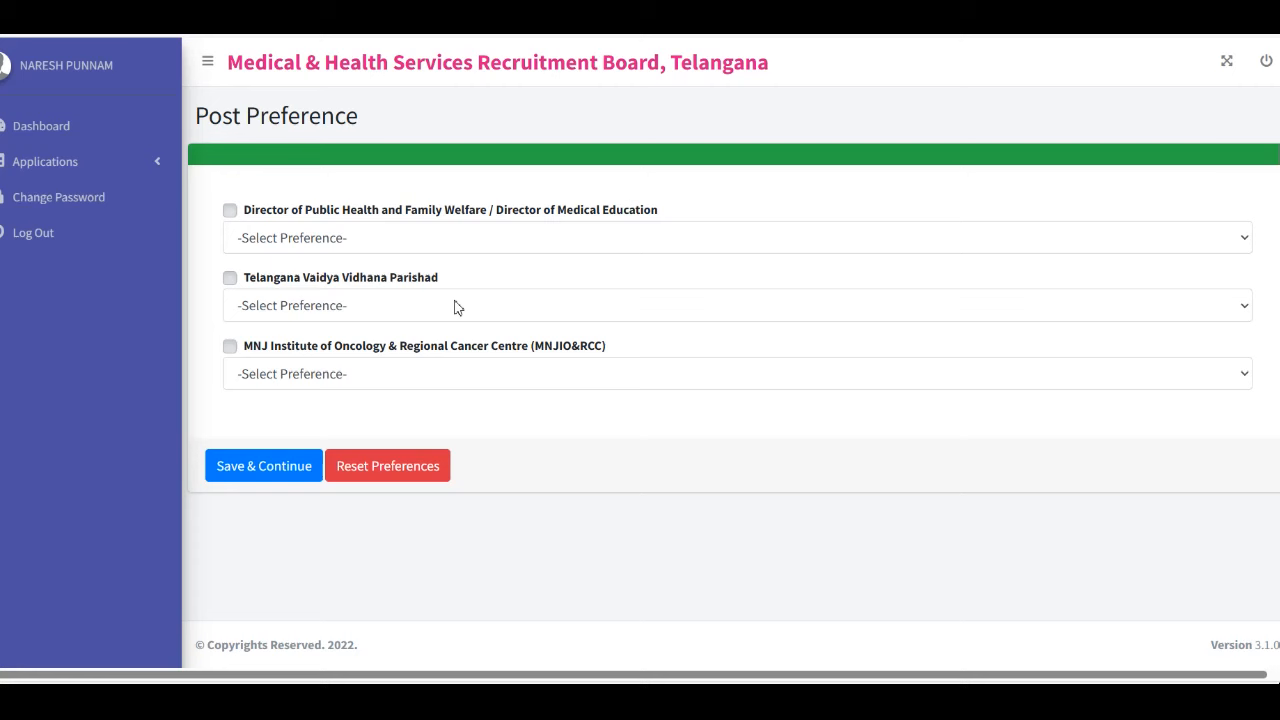
Rank Director of Public Health 1, Vaidya Vidhana Parishad 2, MNJ Institute 3, and save
{"action": "left_click", "coordinate": [369, 244]}
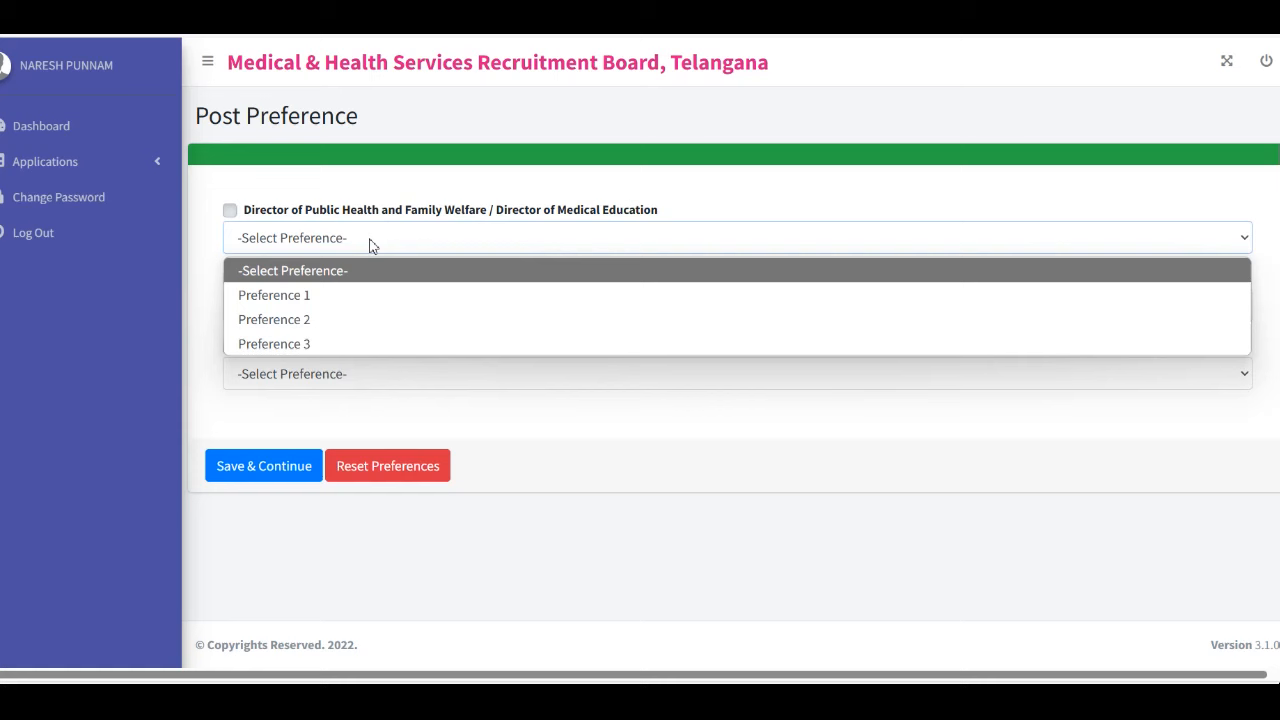
{"action": "left_click", "coordinate": [322, 294]}
{"action": "left_click", "coordinate": [334, 303]}
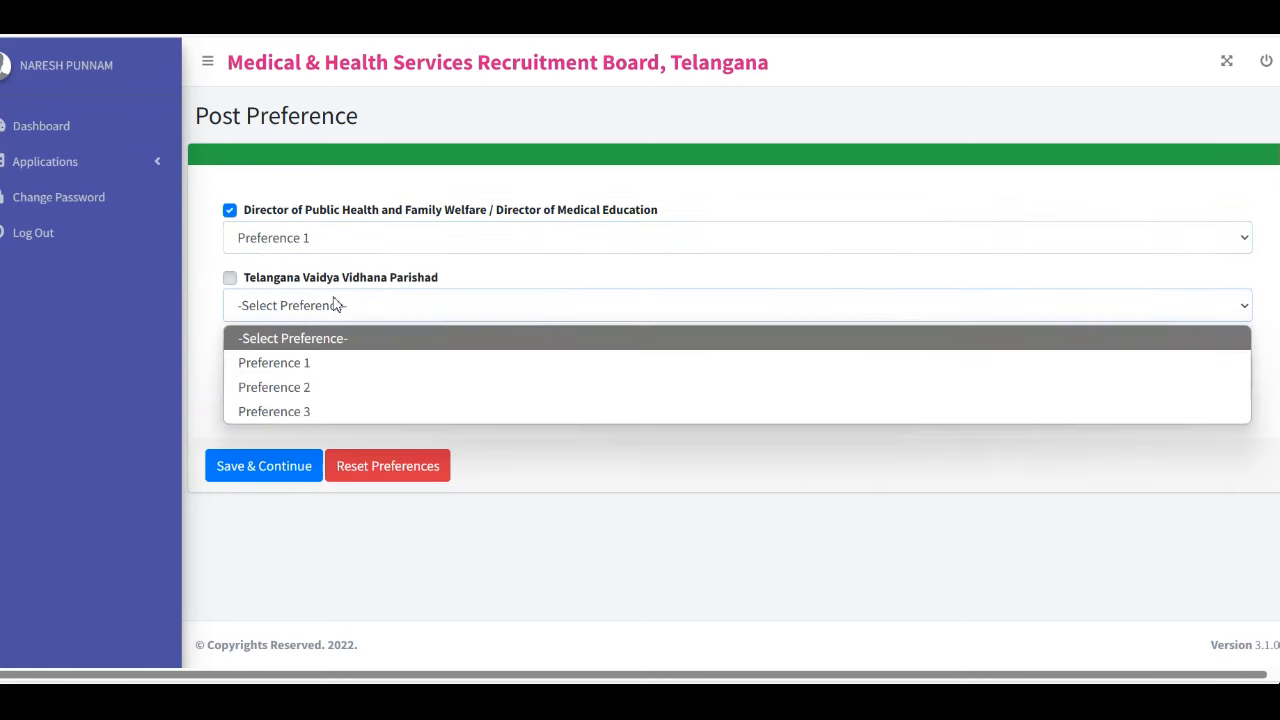
{"action": "left_click", "coordinate": [362, 389]}
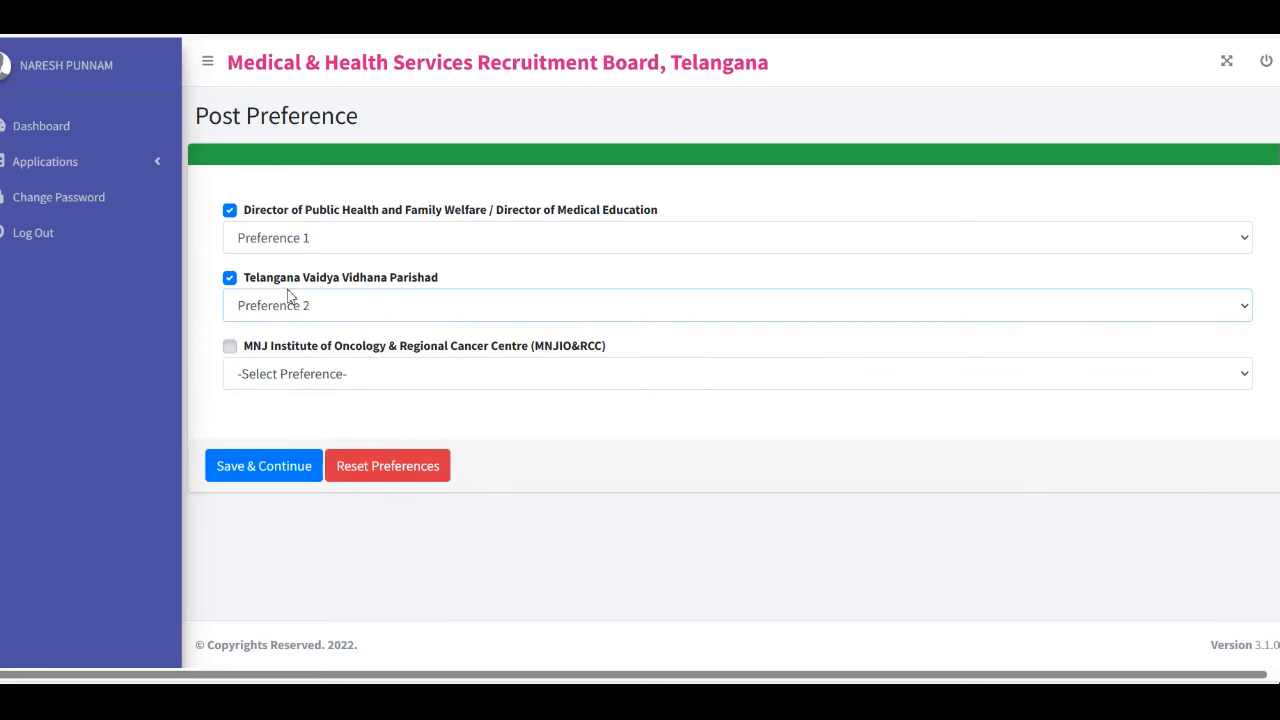
{"action": "left_click", "coordinate": [366, 370]}
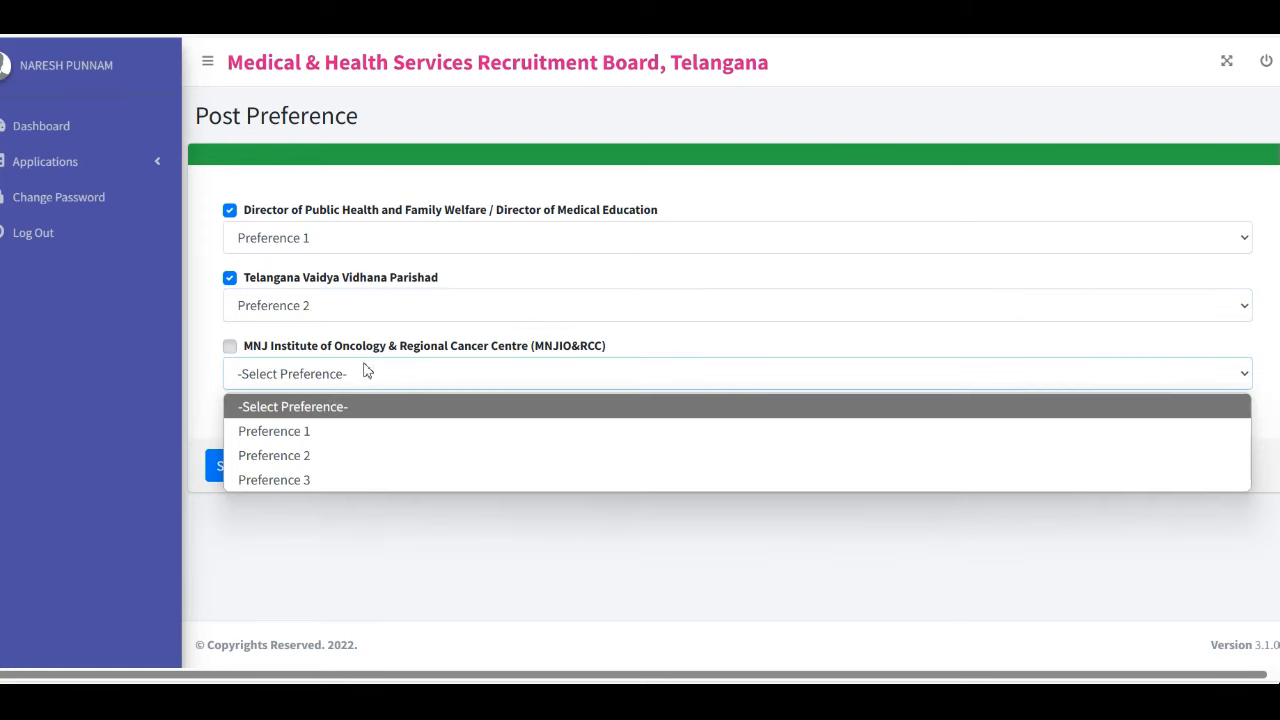
{"action": "left_click", "coordinate": [272, 486]}
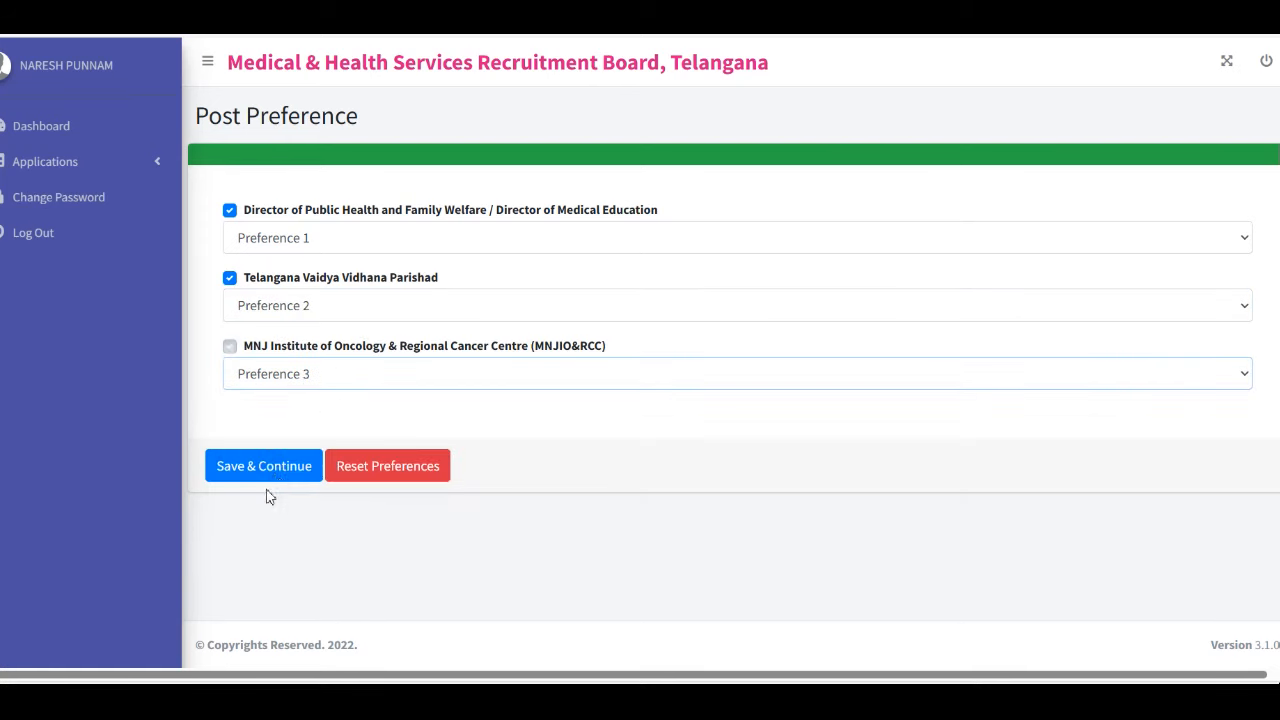
{"action": "left_click", "coordinate": [276, 480]}
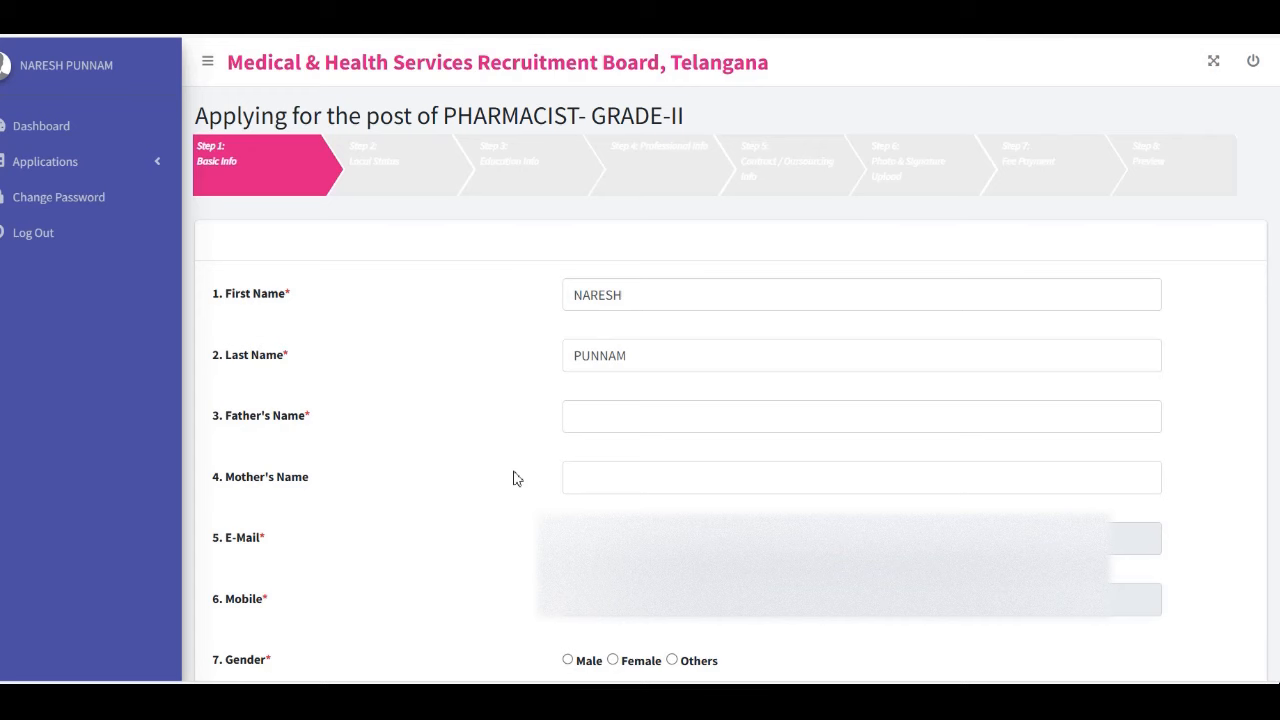
Set gender to Male, enter the Aadhaar number, and choose community BC-A
{"action": "scroll", "coordinate": [513, 478], "scroll_direction": "down", "scroll_amount": 6}
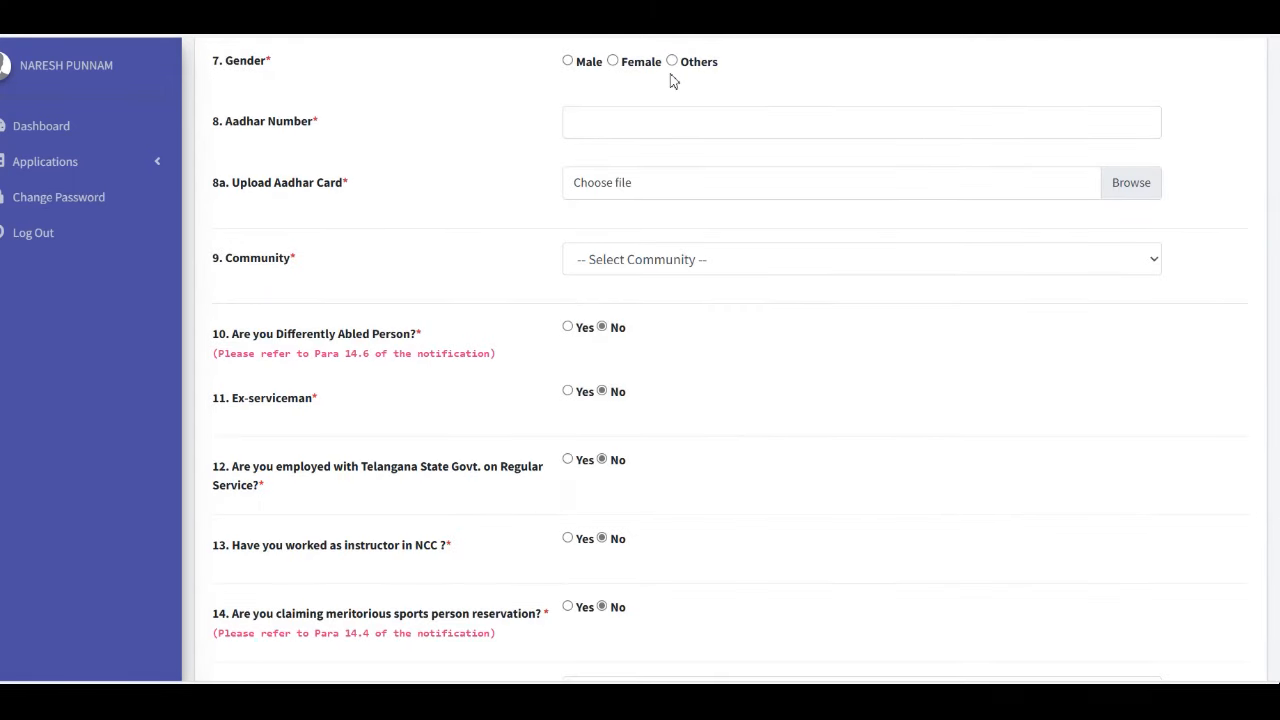
{"action": "left_click", "coordinate": [567, 62]}
{"action": "left_click", "coordinate": [643, 118]}
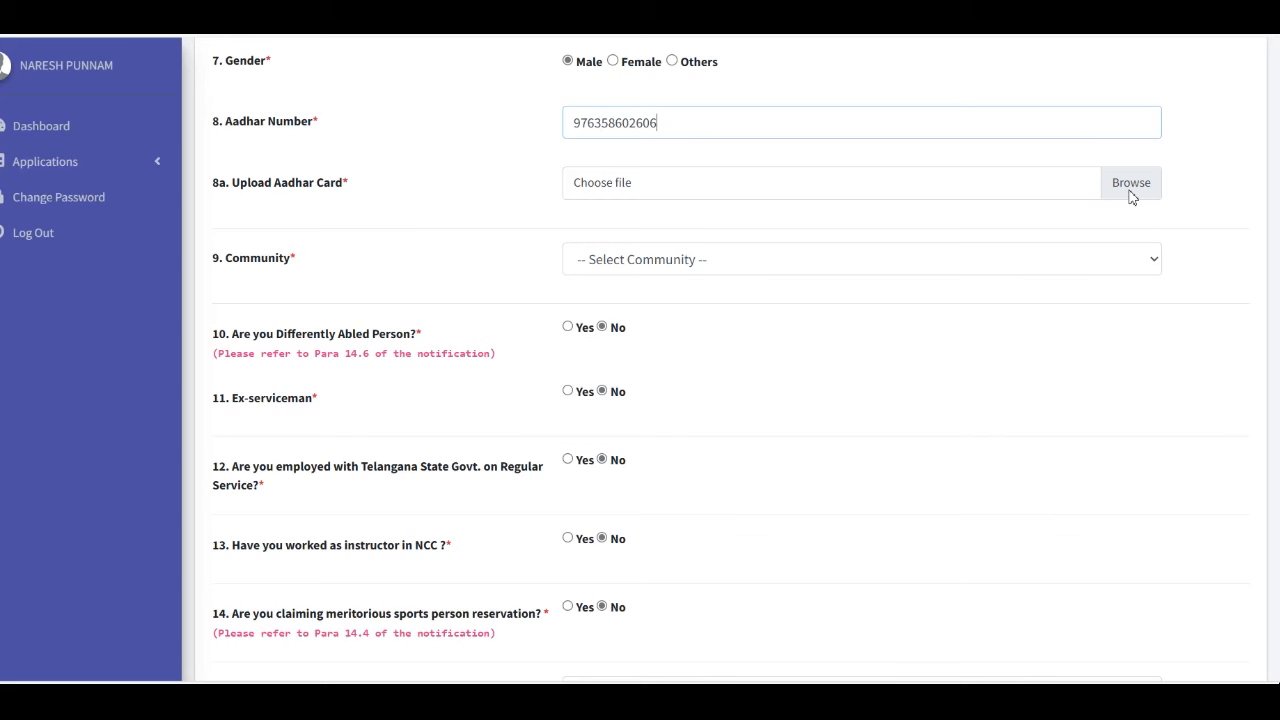
{"action": "left_click", "coordinate": [241, 301]}
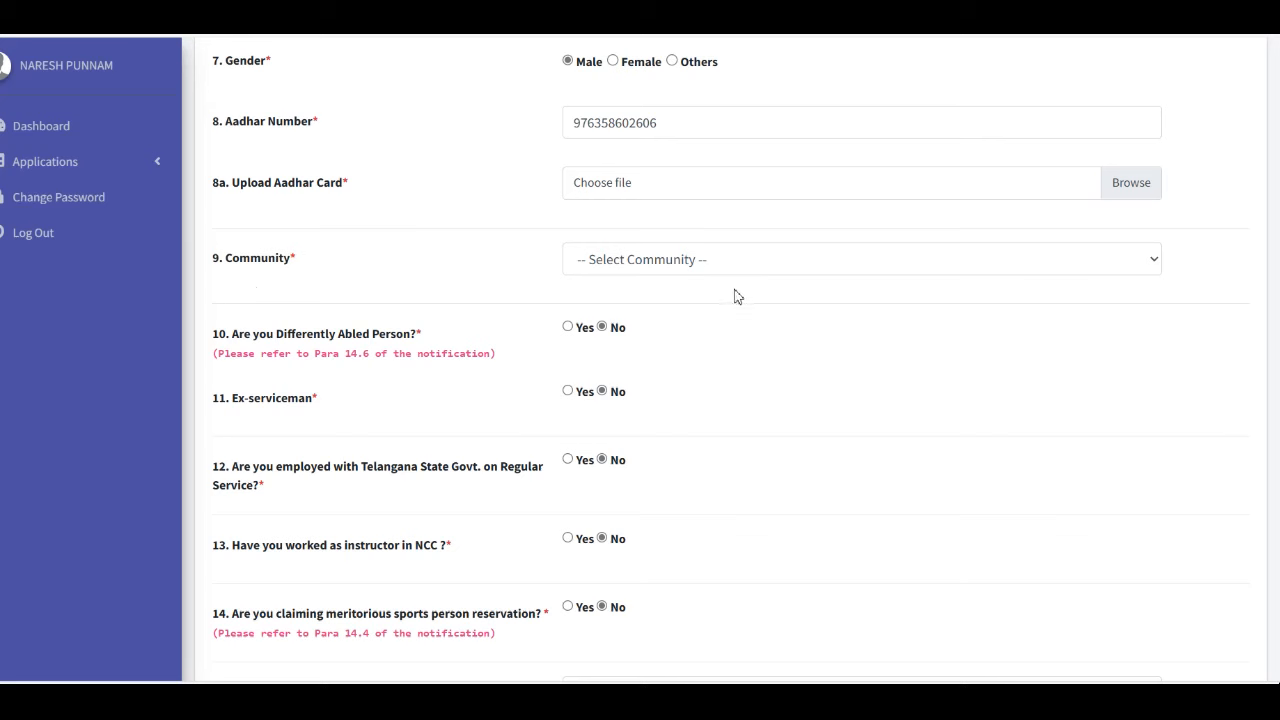
{"action": "left_click", "coordinate": [712, 261]}
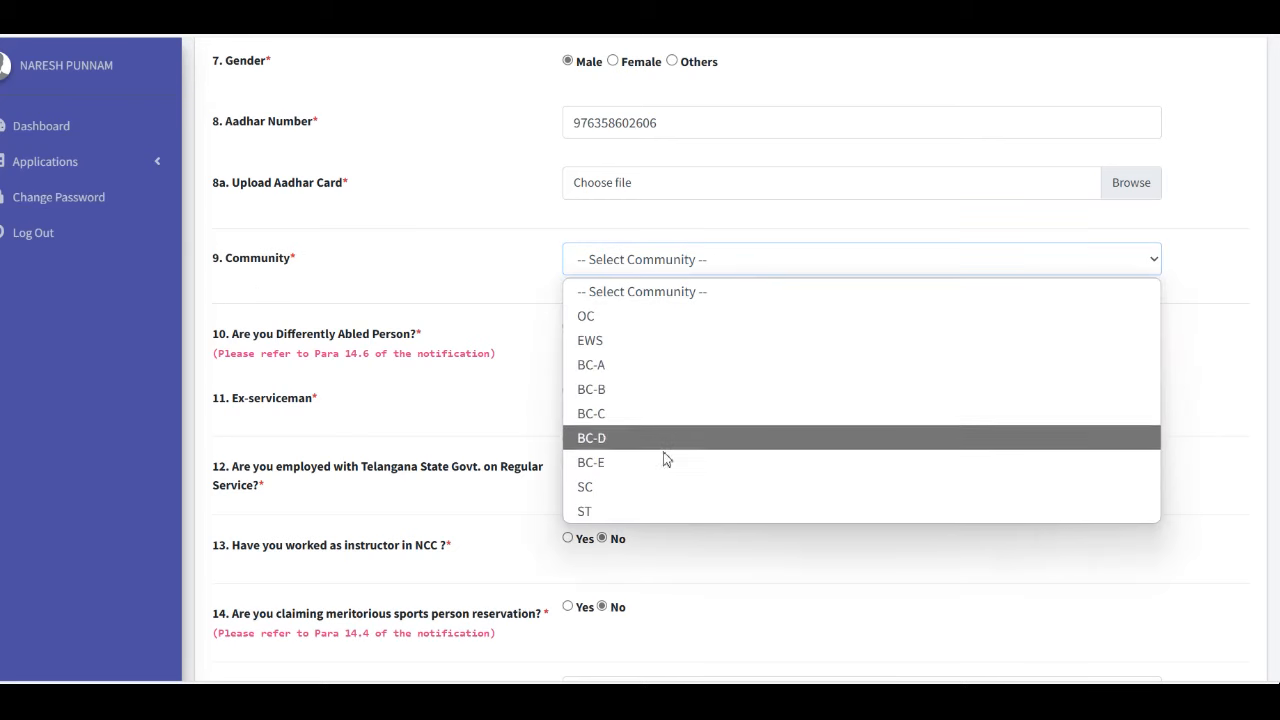
{"action": "left_click", "coordinate": [635, 362]}
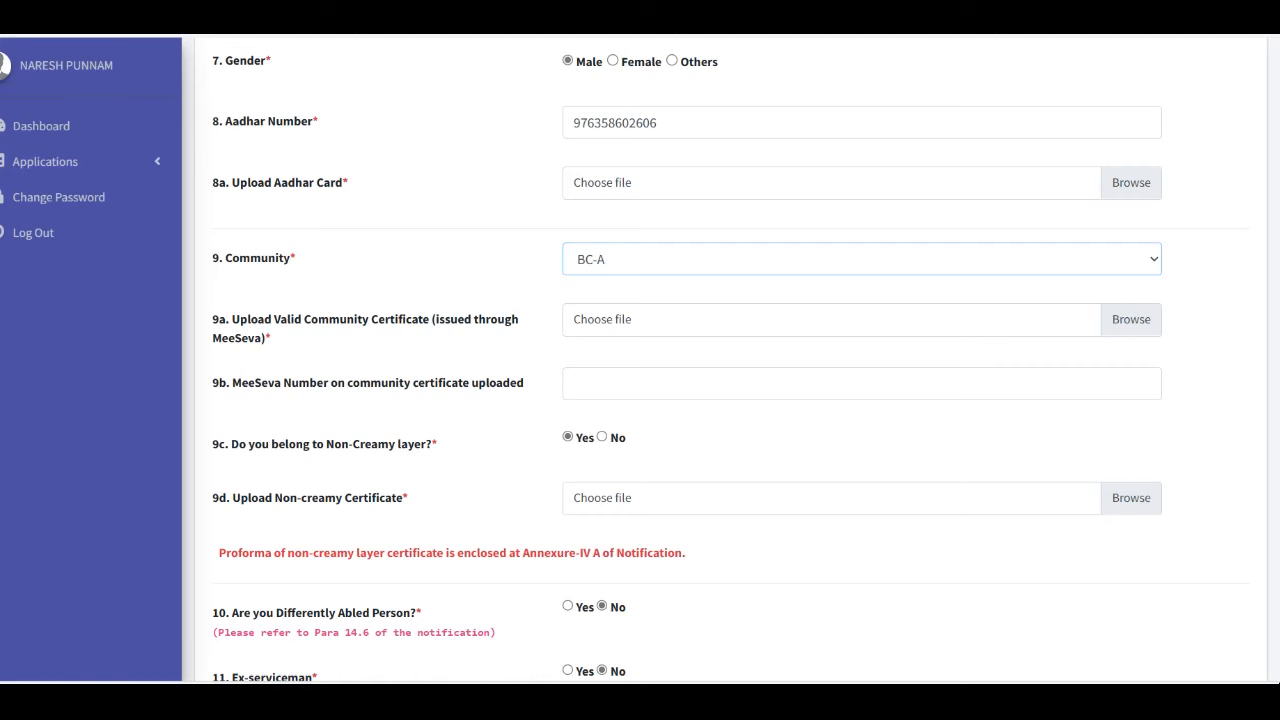
{"action": "scroll", "coordinate": [780, 420], "scroll_direction": "down", "scroll_amount": 3}
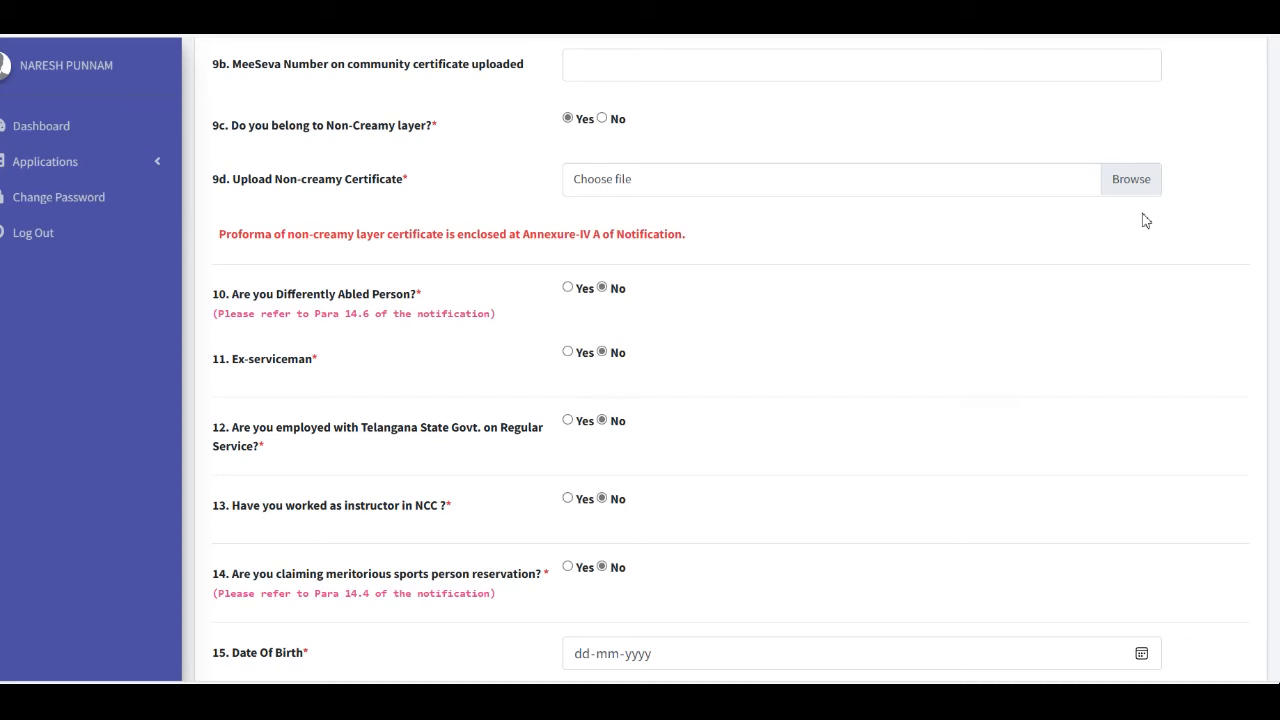
Review the Basic Info form, then save it and continue to Local Status
{"action": "scroll", "coordinate": [1152, 286], "scroll_direction": "up", "scroll_amount": 3}
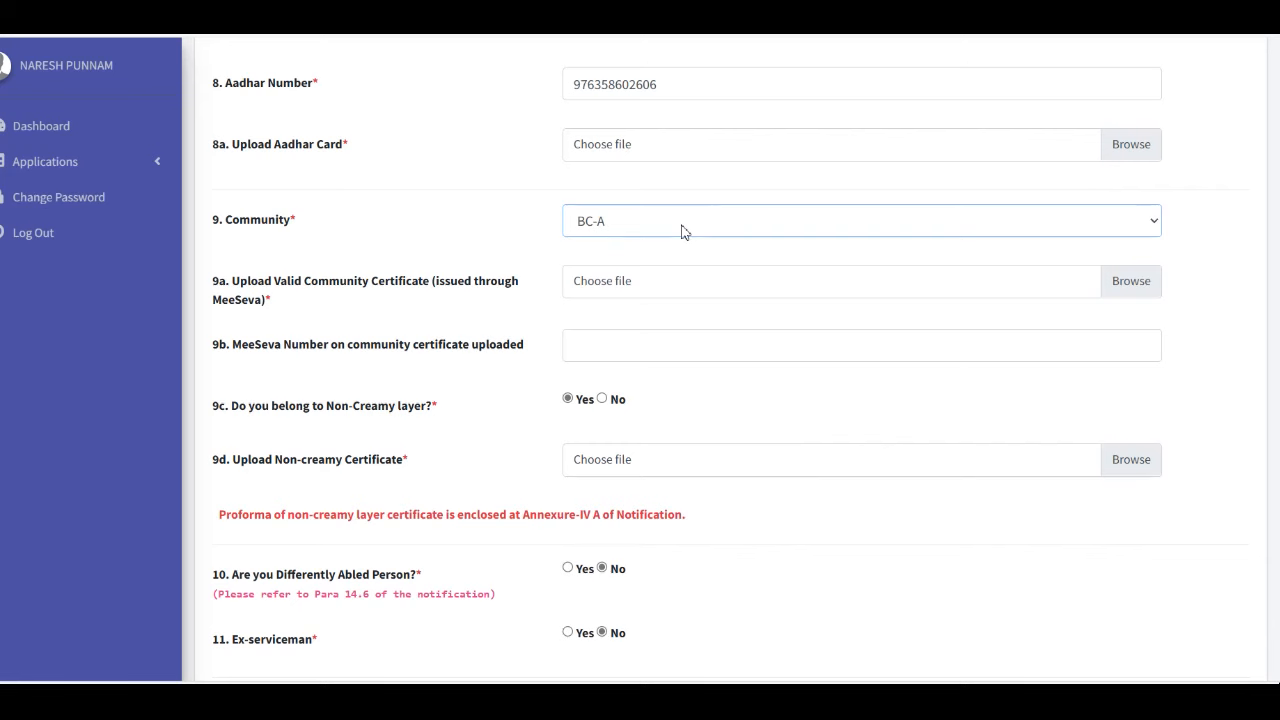
{"action": "scroll", "coordinate": [1230, 290], "scroll_direction": "down", "scroll_amount": 2}
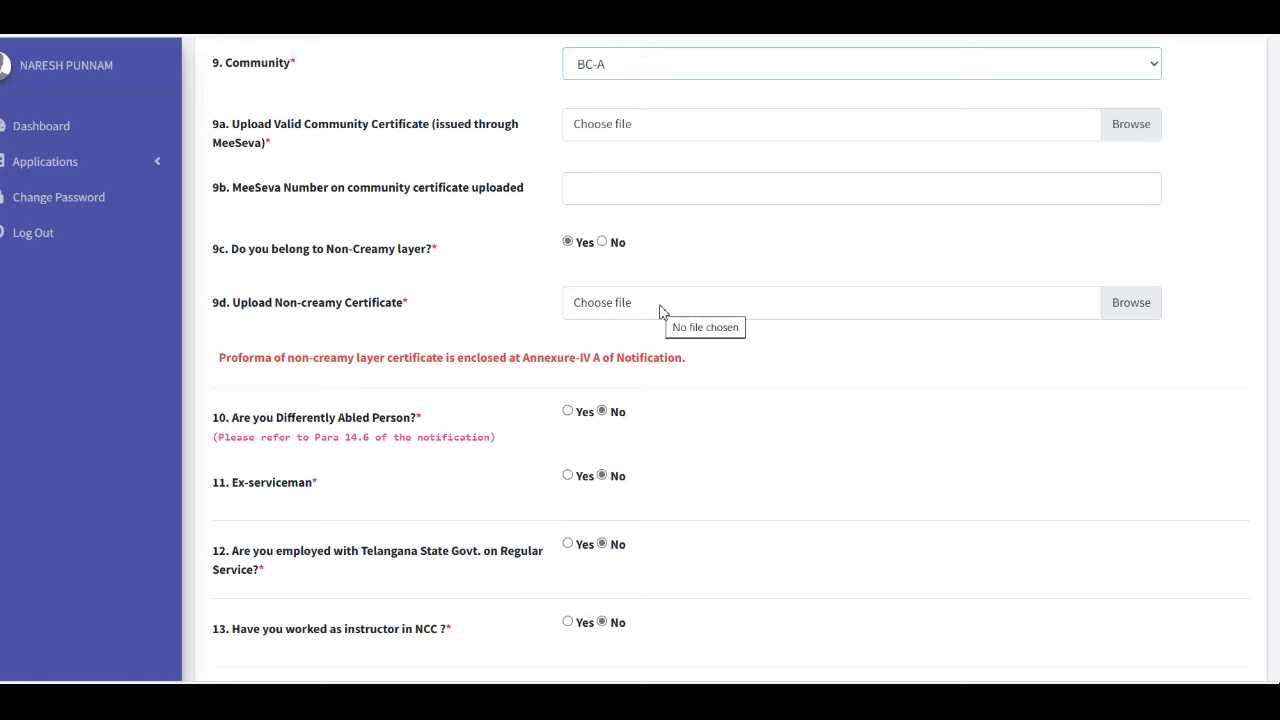
{"action": "scroll", "coordinate": [717, 449], "scroll_direction": "down", "scroll_amount": 3}
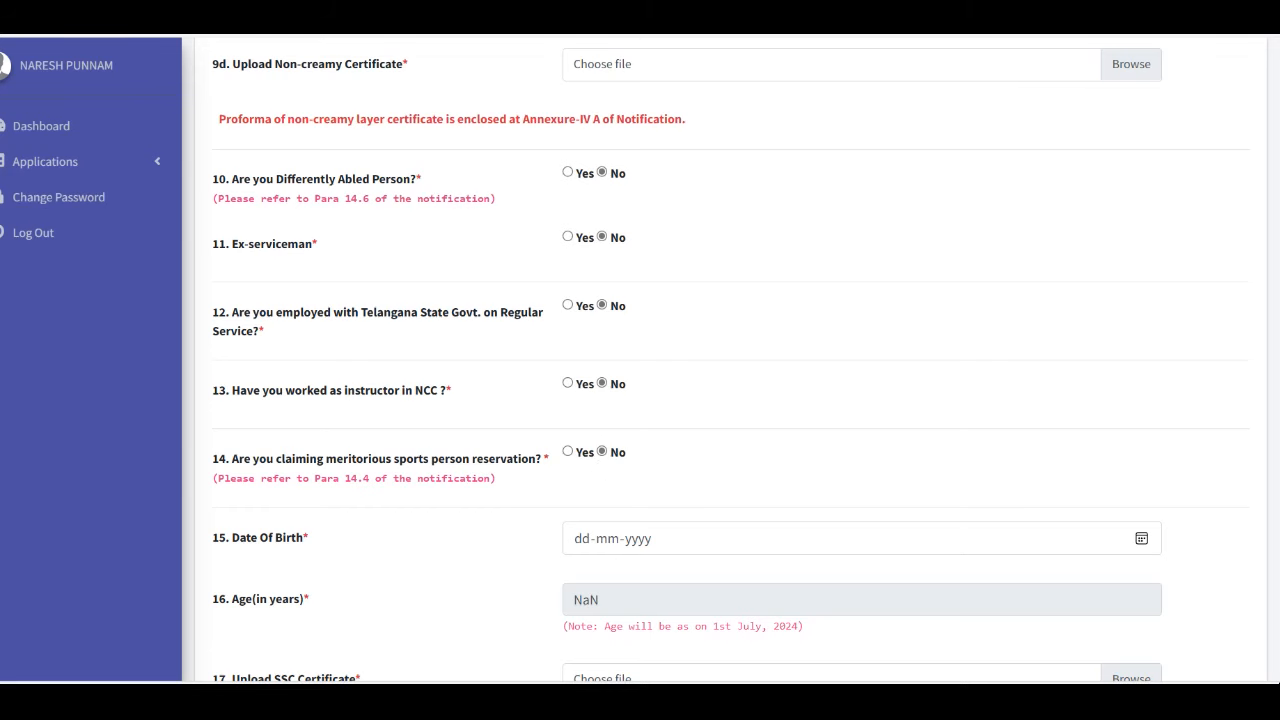
{"action": "scroll", "coordinate": [658, 400], "scroll_direction": "down", "scroll_amount": 3}
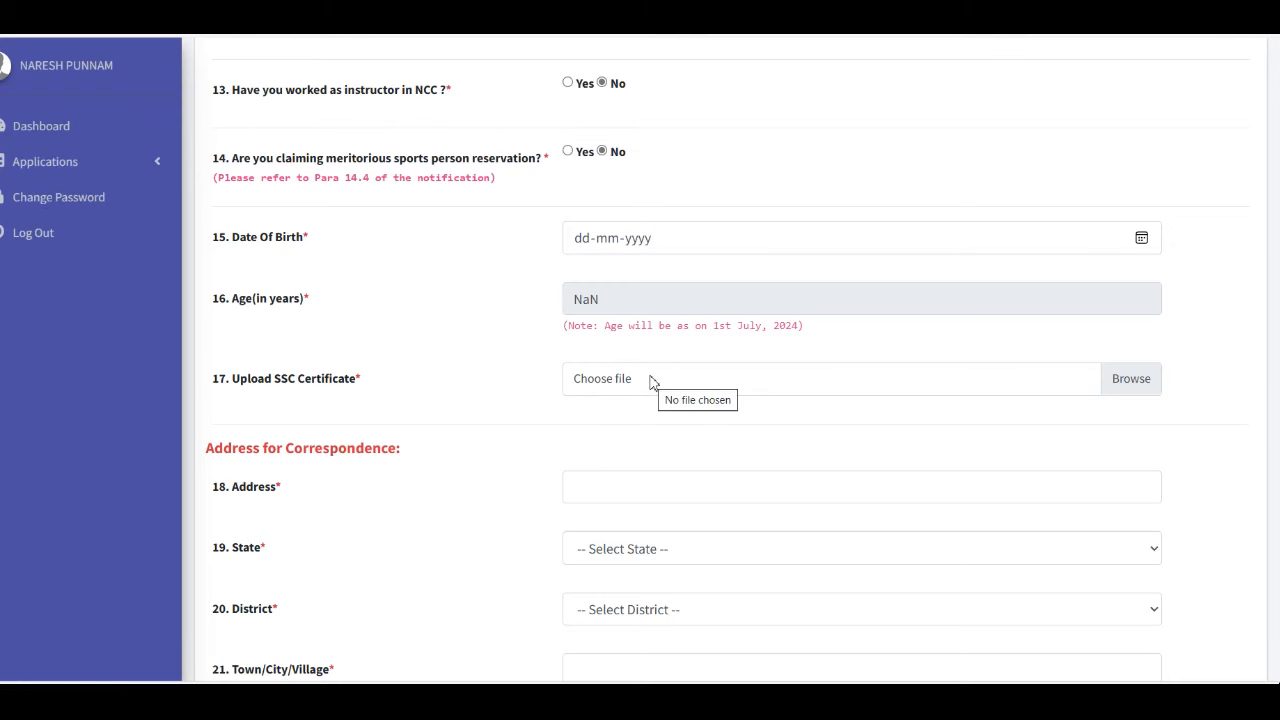
{"action": "scroll", "coordinate": [352, 340], "scroll_direction": "down", "scroll_amount": 2}
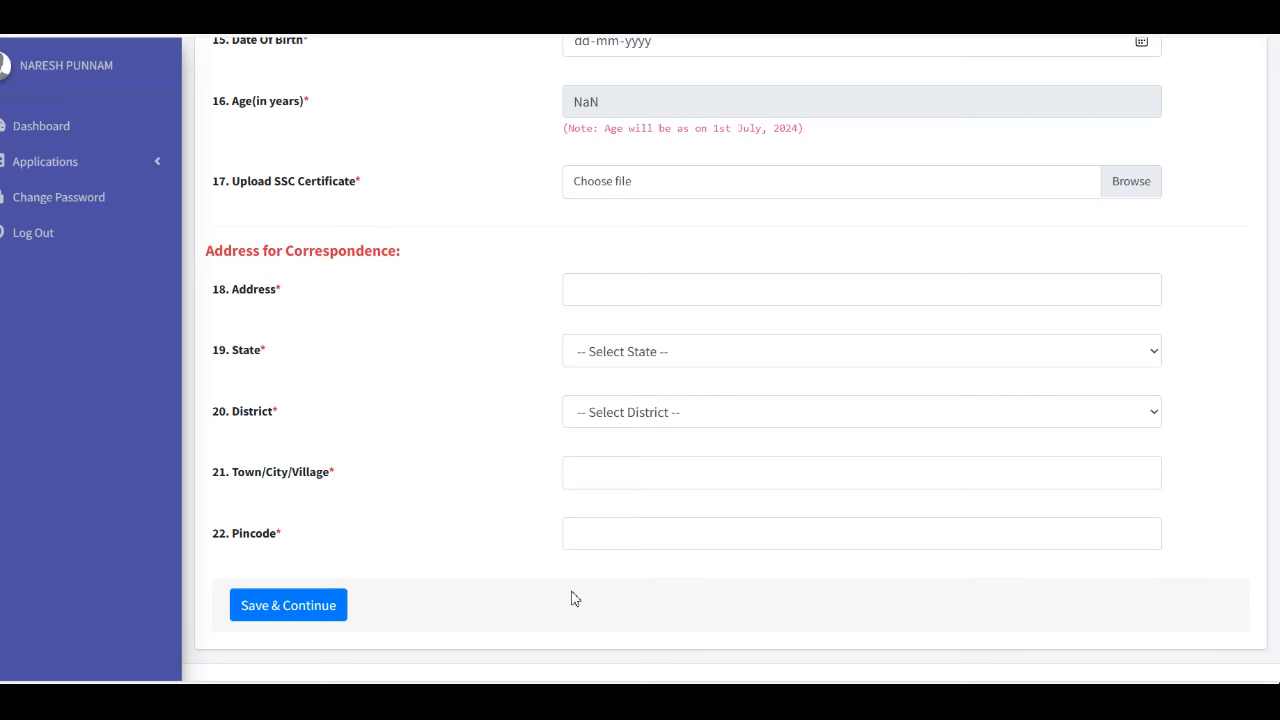
{"action": "left_click", "coordinate": [312, 617]}
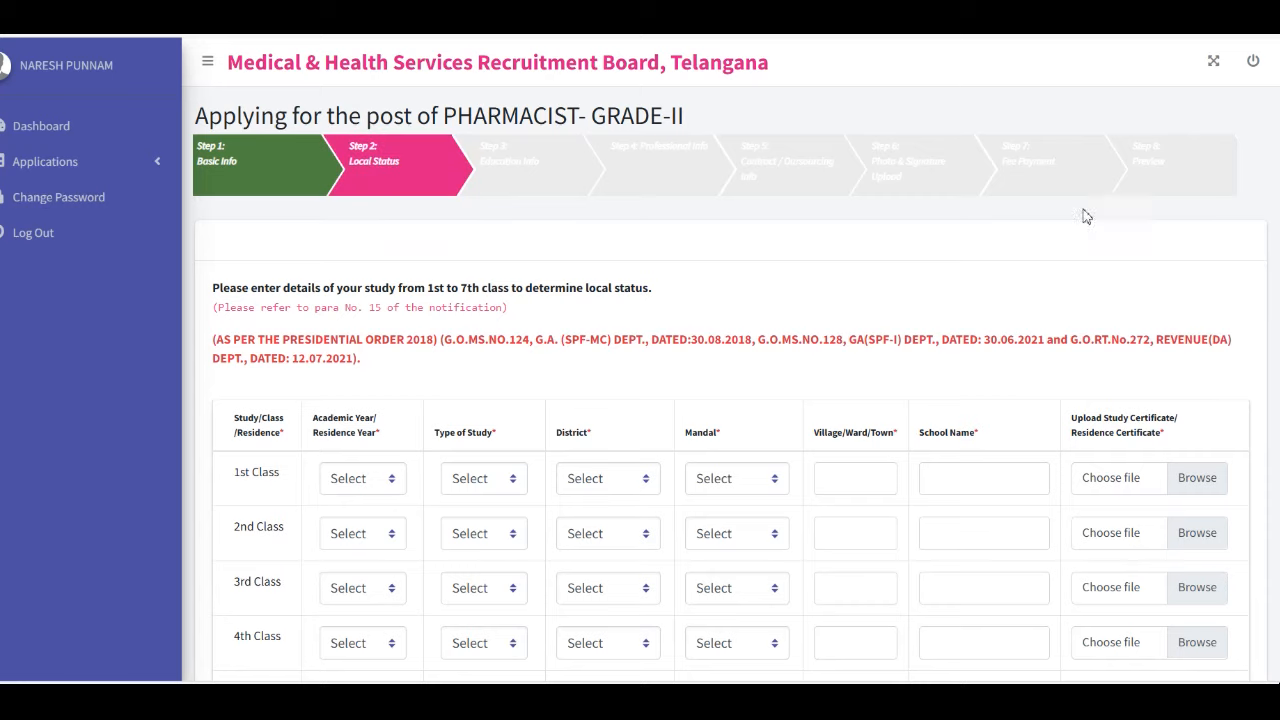
Set the 1st Class row to year 1995, studied in an educational institution
{"action": "scroll", "coordinate": [1275, 313], "scroll_direction": "down", "scroll_amount": 2}
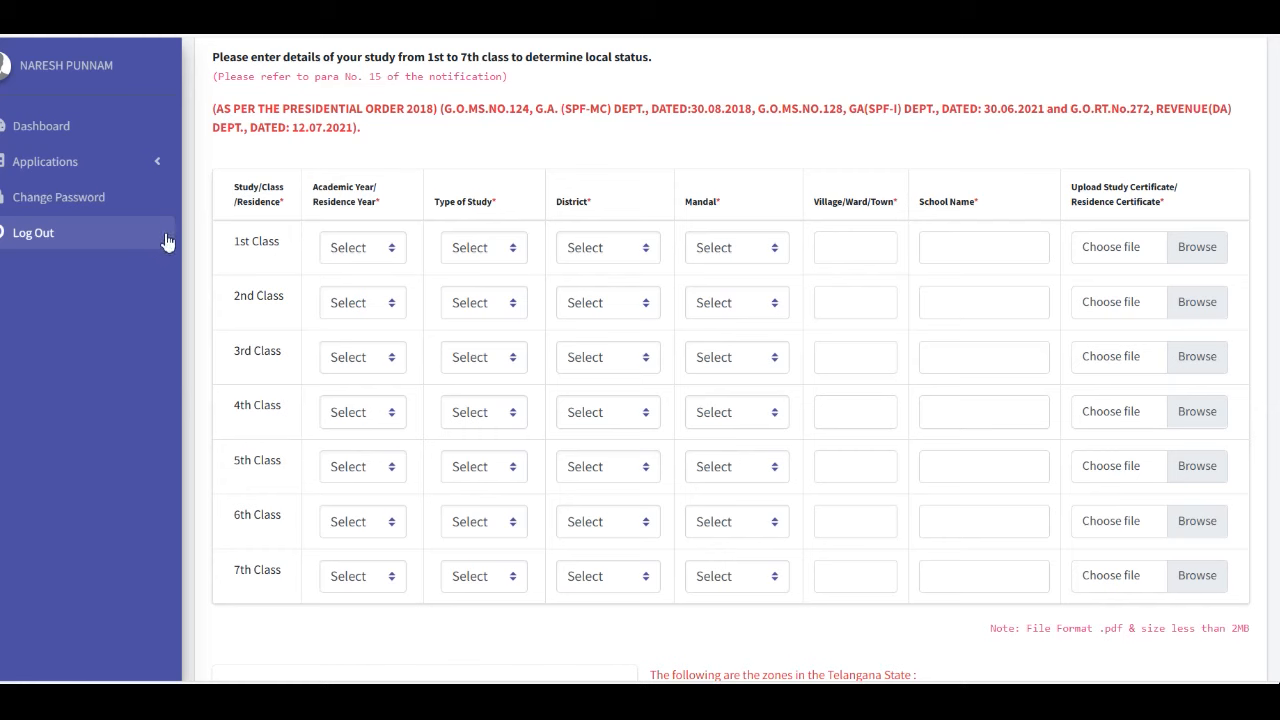
{"action": "left_click", "coordinate": [360, 257]}
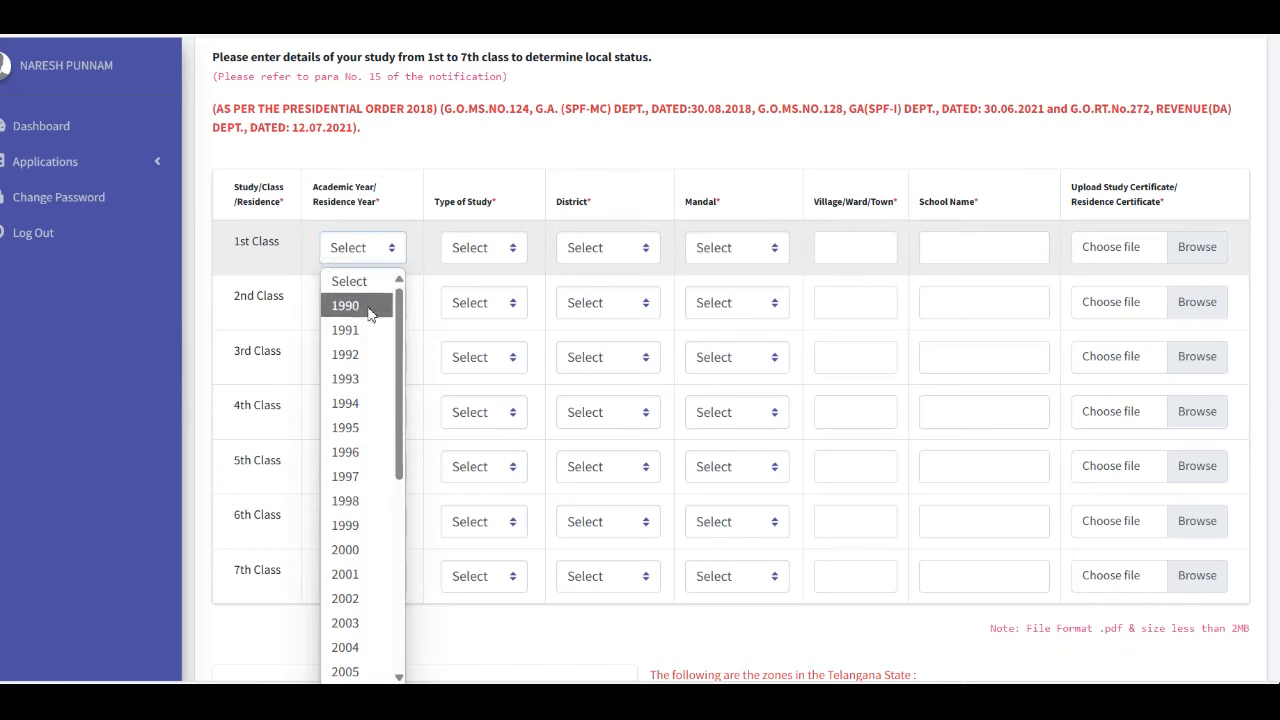
{"action": "left_click", "coordinate": [358, 427]}
{"action": "key", "text": "Tab"}
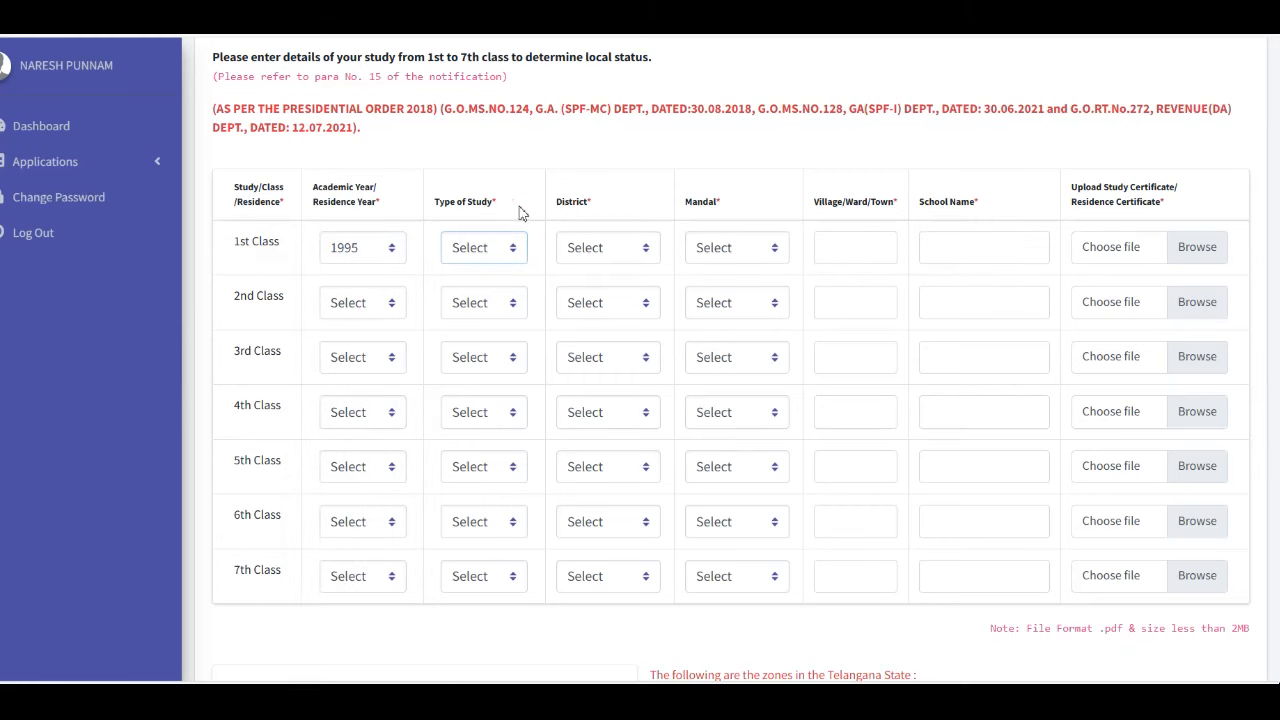
{"action": "left_click", "coordinate": [481, 254]}
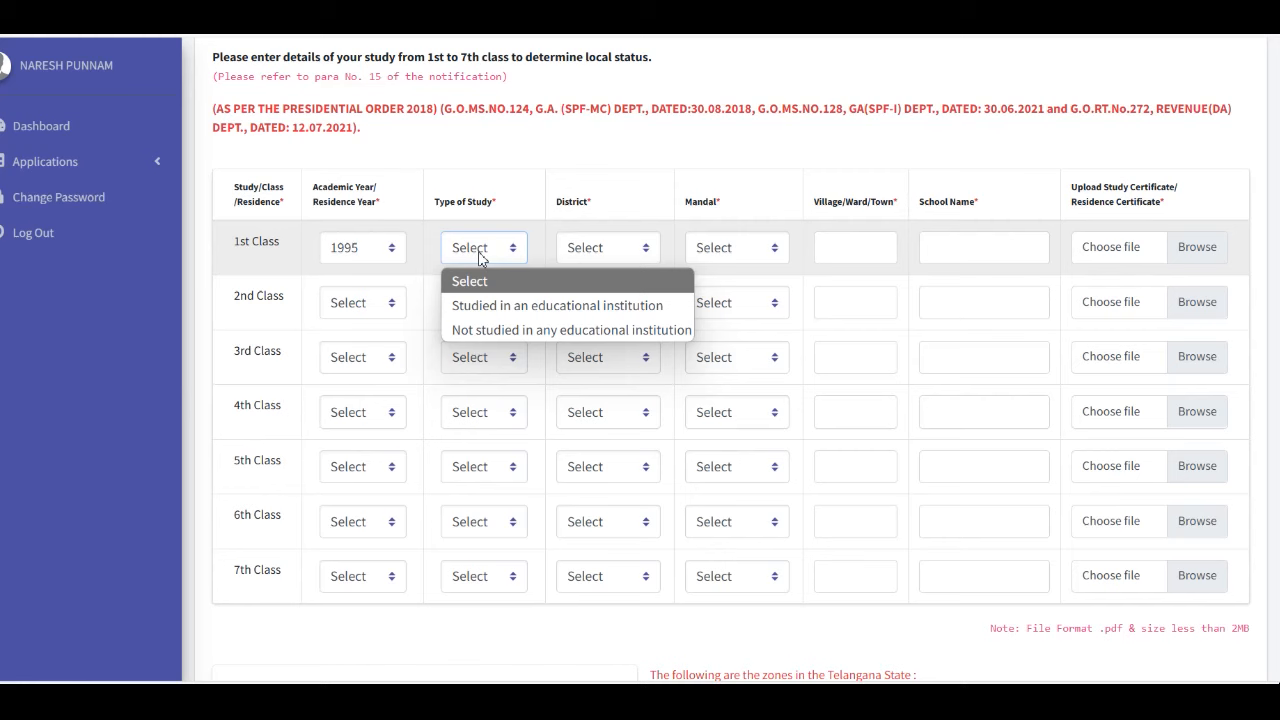
{"action": "left_click", "coordinate": [478, 306]}
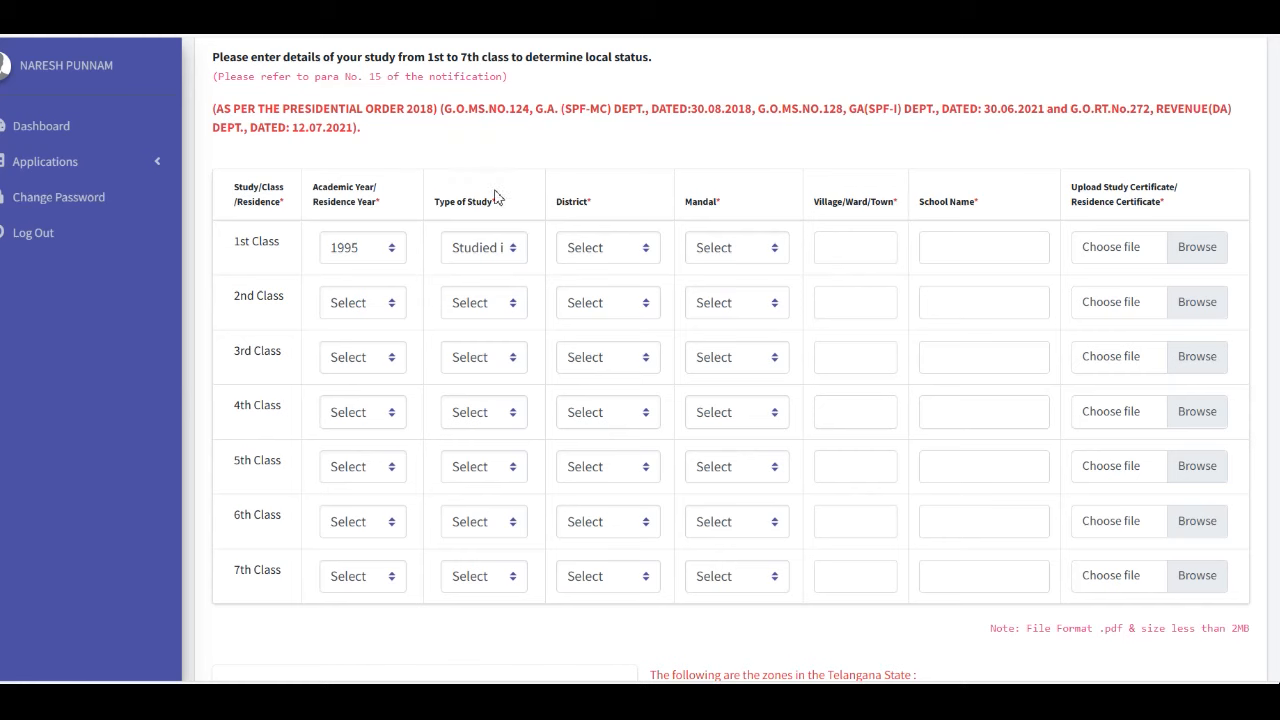
{"action": "left_click", "coordinate": [500, 248]}
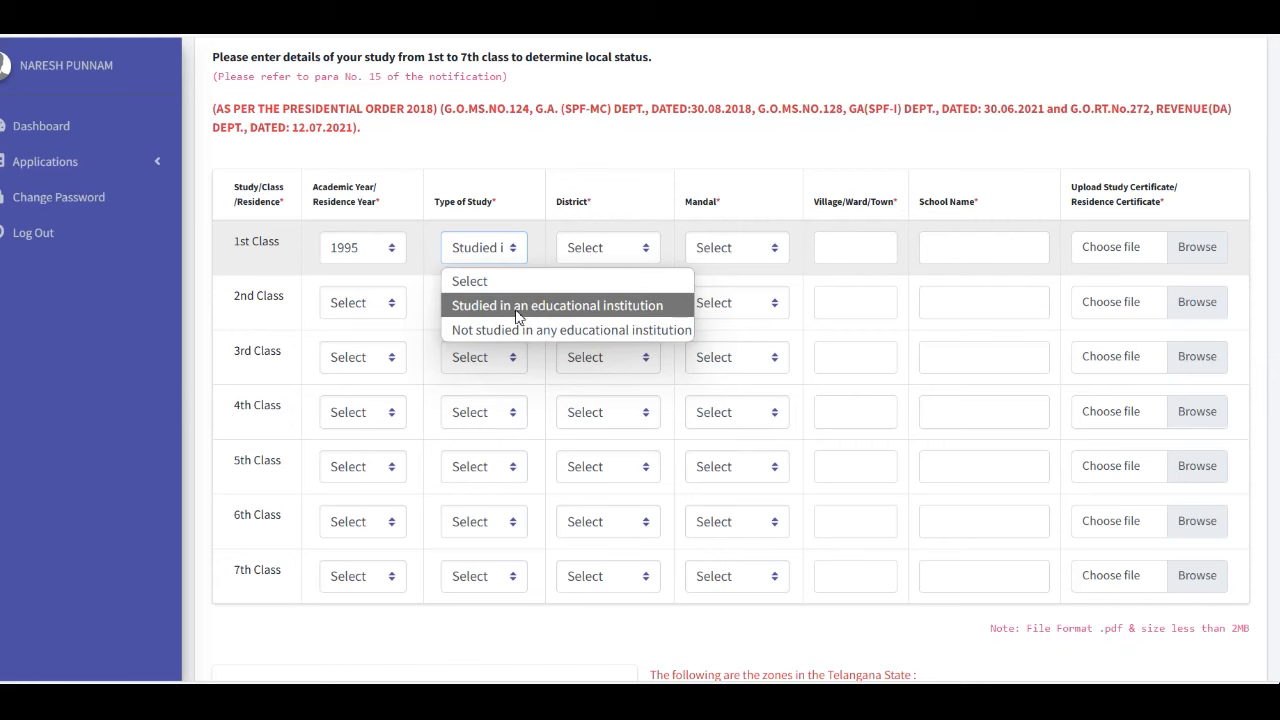
{"action": "left_click", "coordinate": [518, 306]}
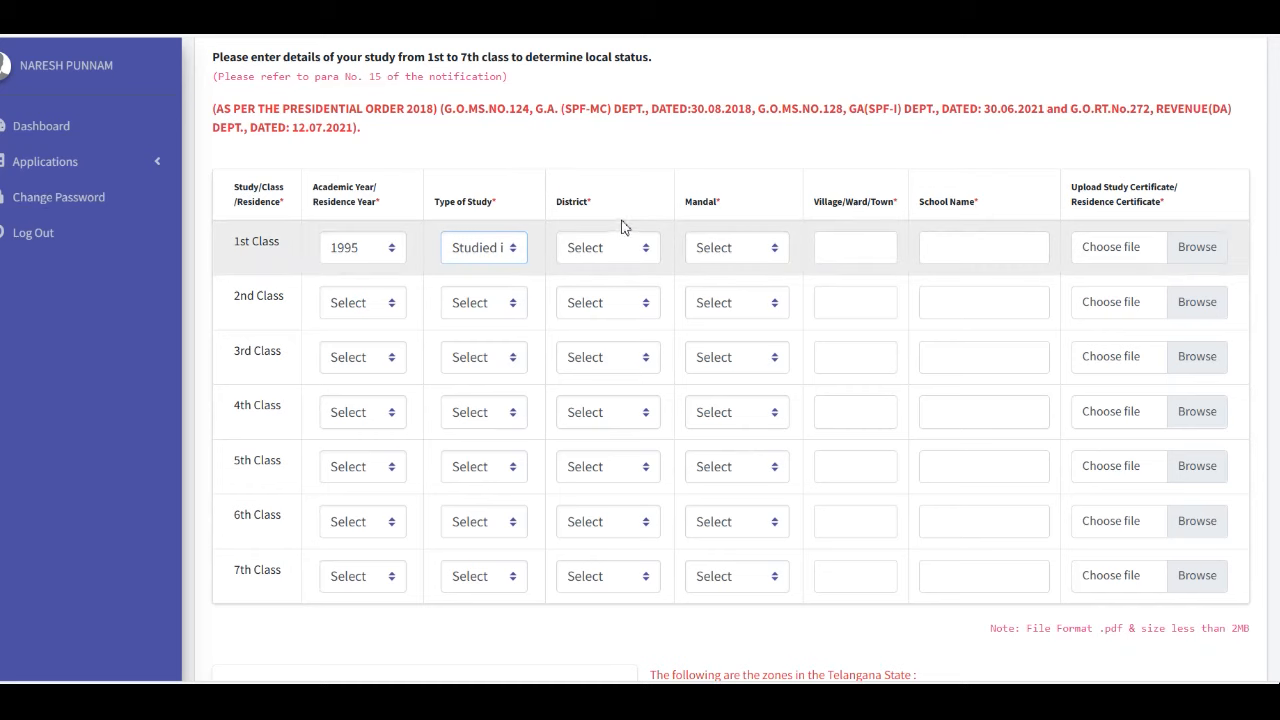
Set the 1st Class district and mandal to Nalgonda and village to 'nalgobd'
{"action": "left_click", "coordinate": [597, 250]}
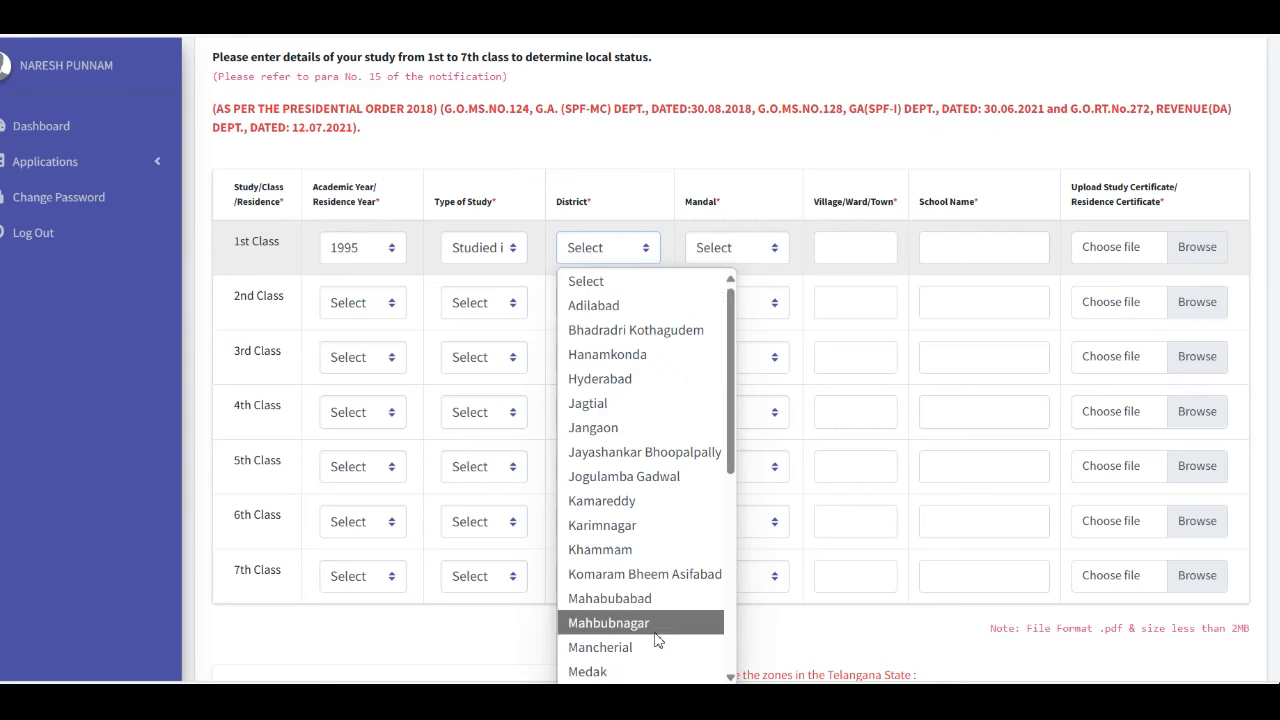
{"action": "scroll", "coordinate": [650, 640], "scroll_direction": "down", "scroll_amount": 3}
{"action": "left_click", "coordinate": [630, 507]}
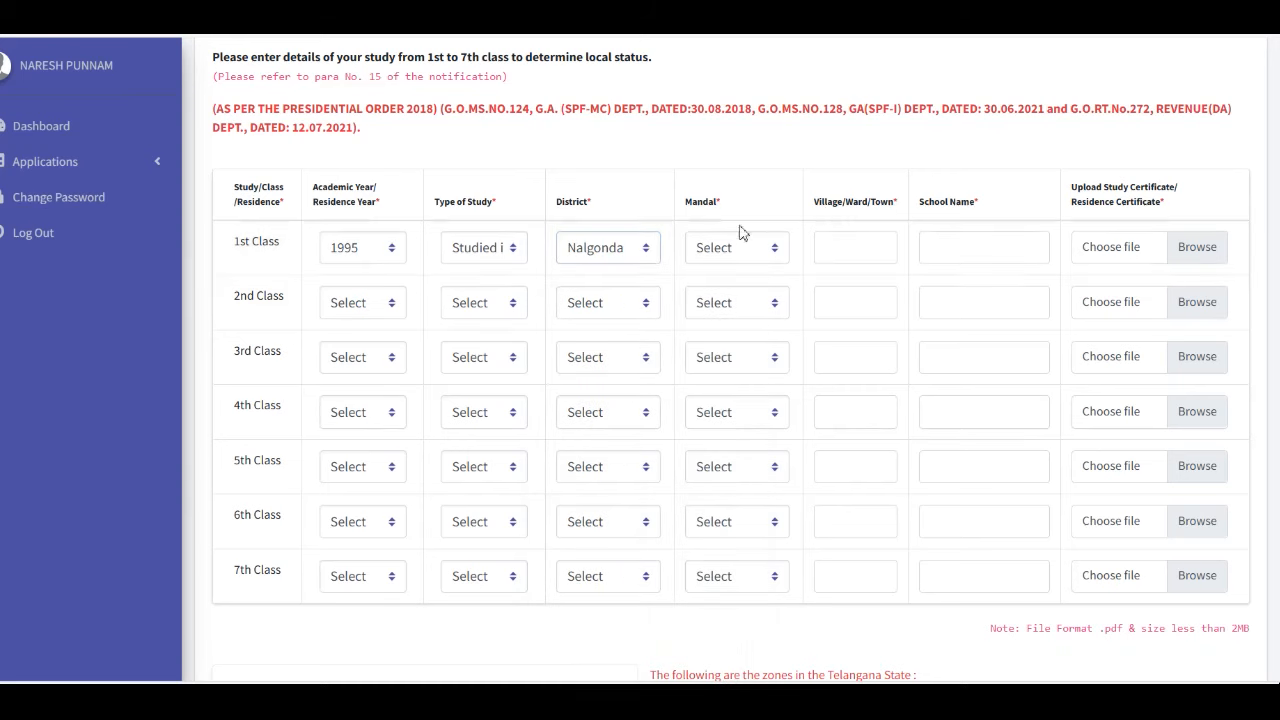
{"action": "left_click", "coordinate": [714, 249]}
{"action": "scroll", "coordinate": [767, 558], "scroll_direction": "down", "scroll_amount": 3}
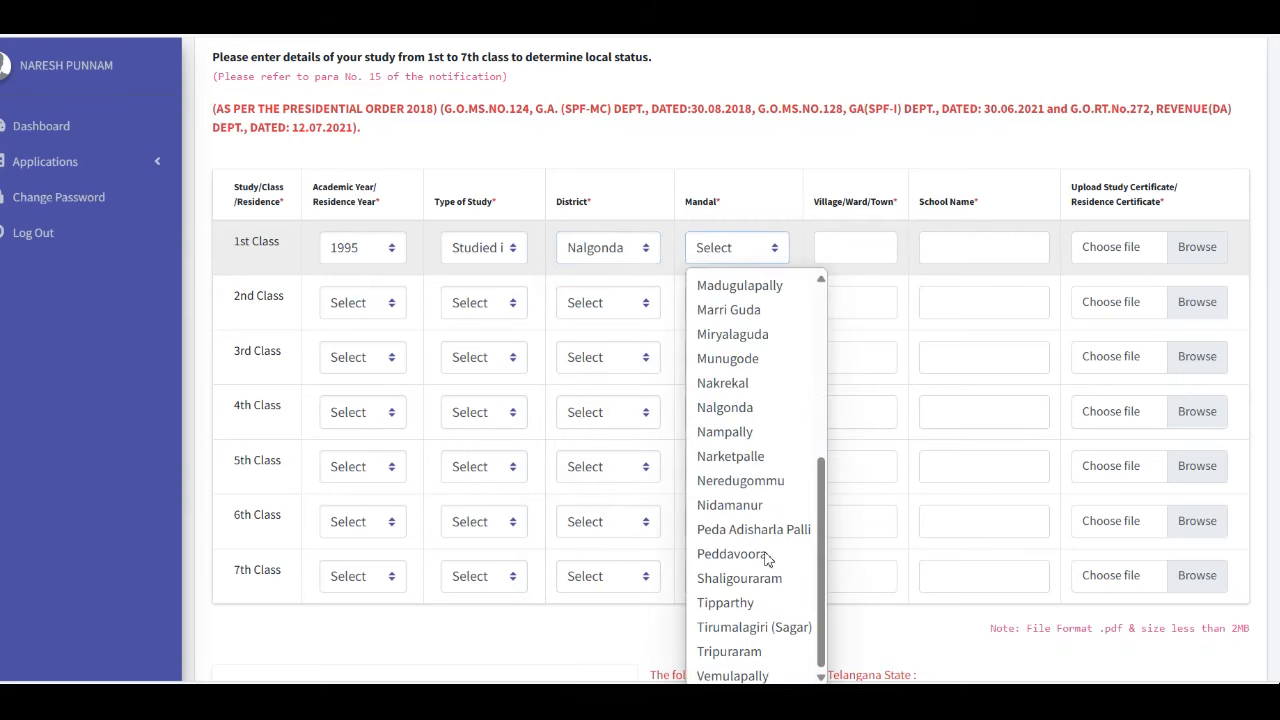
{"action": "left_click", "coordinate": [757, 409]}
{"action": "left_click", "coordinate": [870, 250]}
{"action": "type", "text": "nalgobda"}
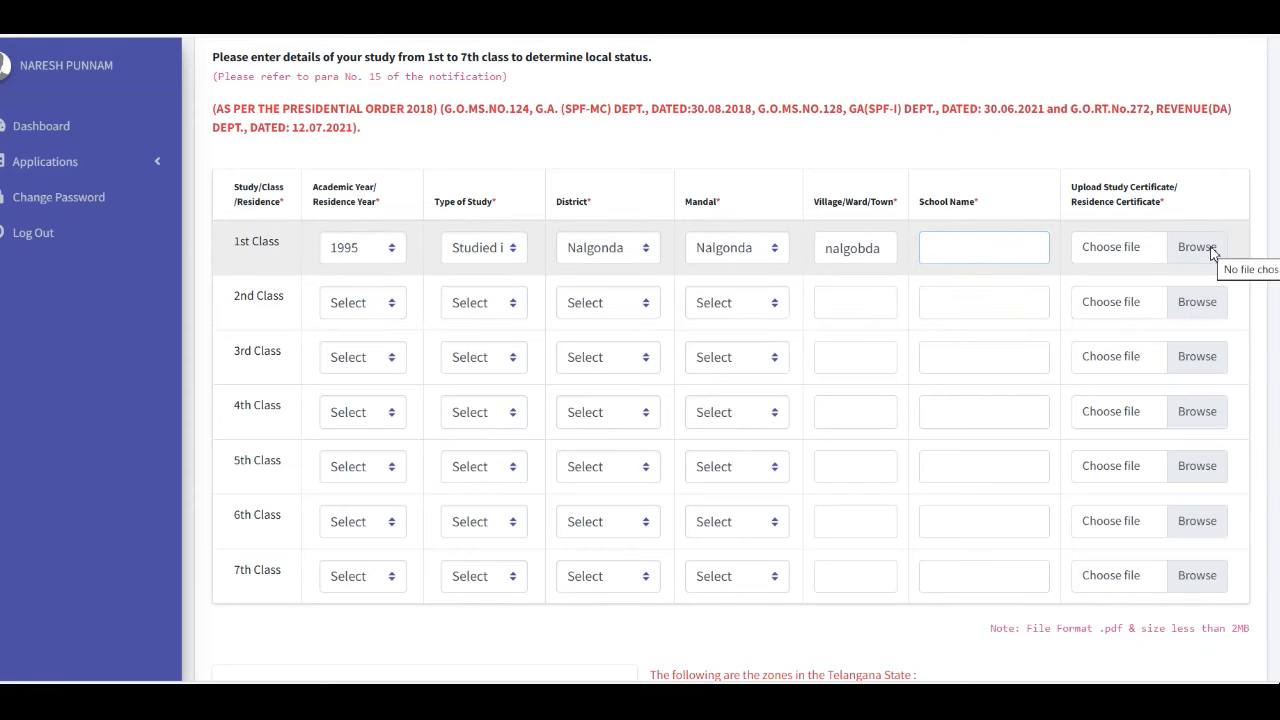
{"action": "scroll", "coordinate": [731, 361], "scroll_direction": "down", "scroll_amount": 1}
Save the Local Status details and zone preferences, moving on to Education Info
{"action": "scroll", "coordinate": [286, 196], "scroll_direction": "down", "scroll_amount": 5}
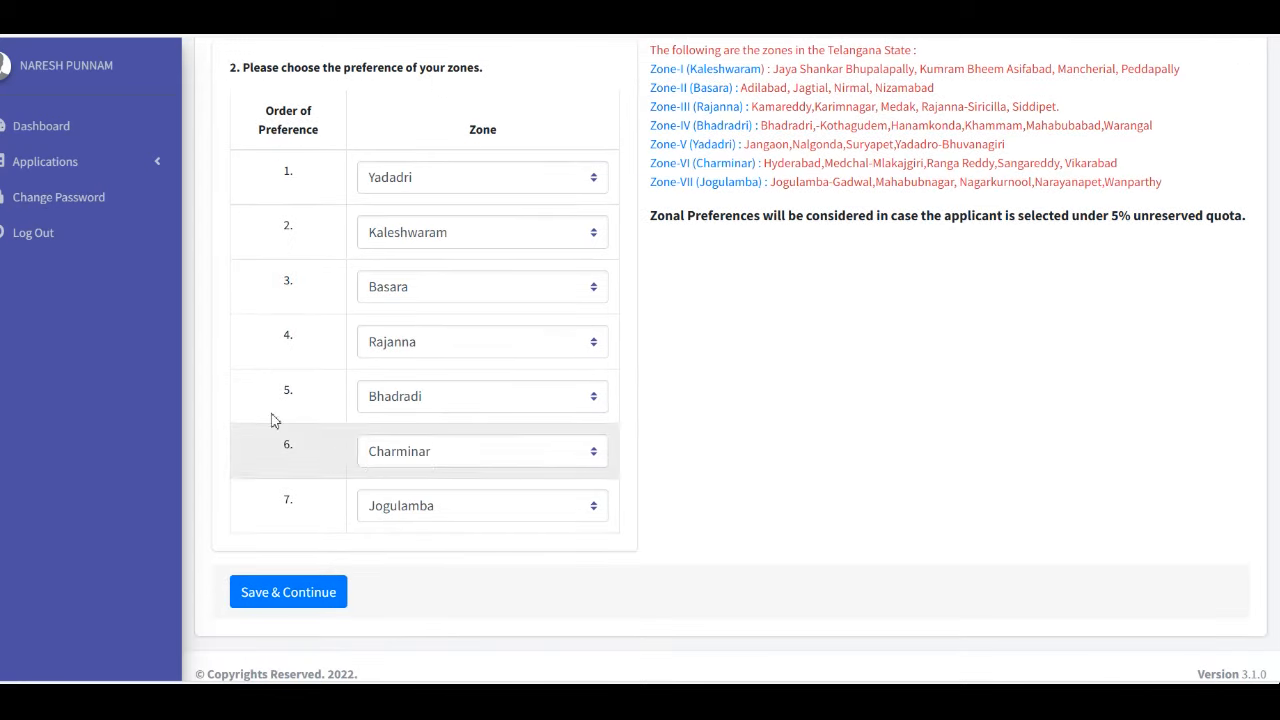
{"action": "scroll", "coordinate": [811, 357], "scroll_direction": "up", "scroll_amount": 1}
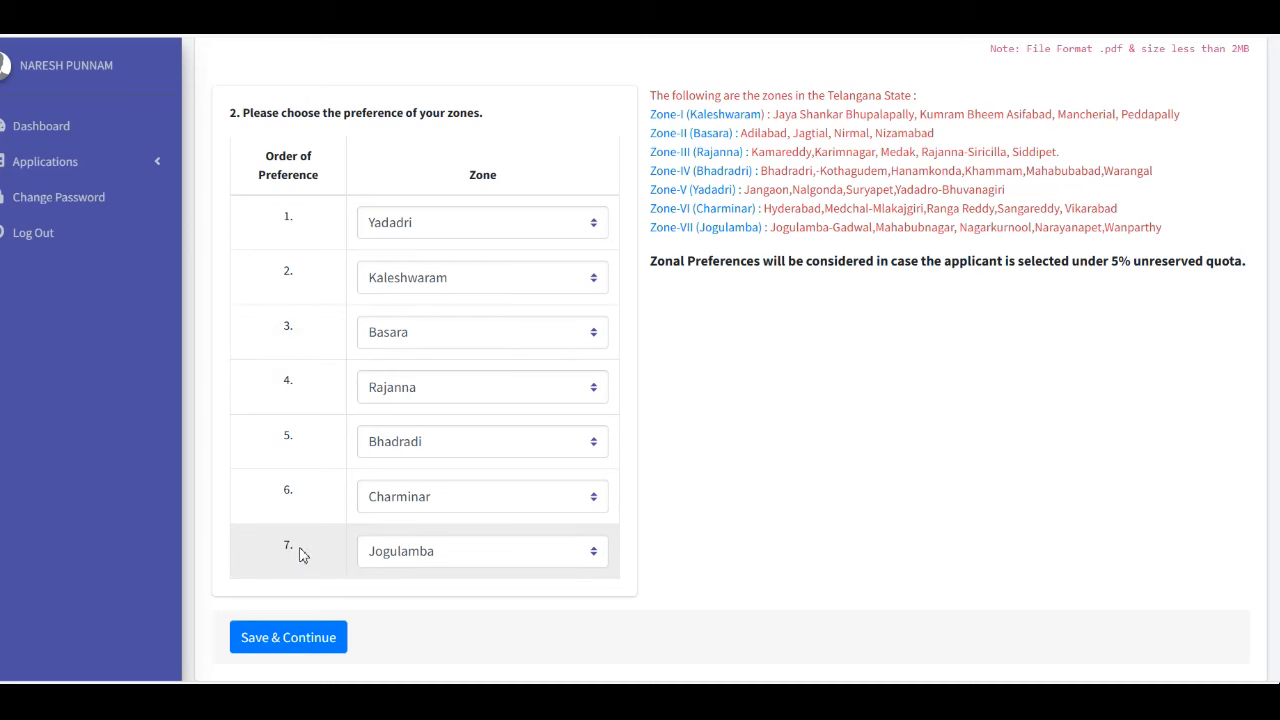
{"action": "left_click", "coordinate": [288, 637]}
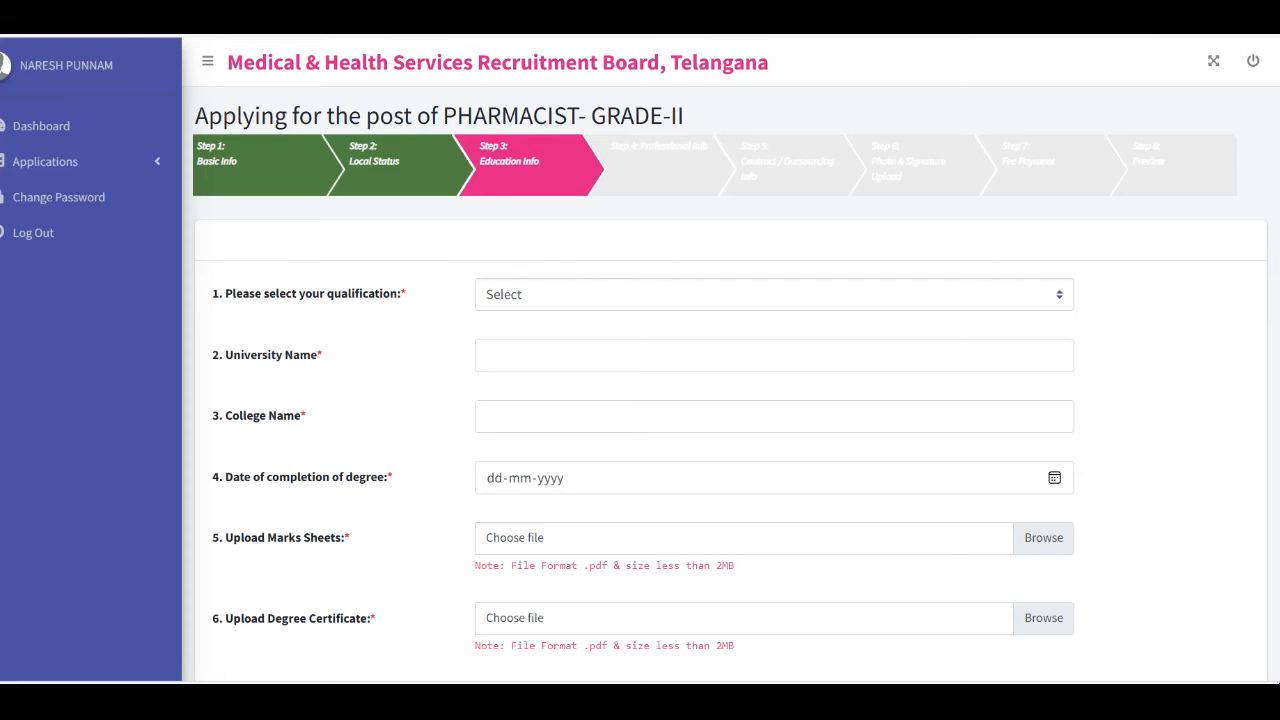
Enter B.Pharmacy, university 'juntu hyderabad' and college 'nova', then save and continue
{"action": "scroll", "coordinate": [680, 200], "scroll_direction": "down", "scroll_amount": 1}
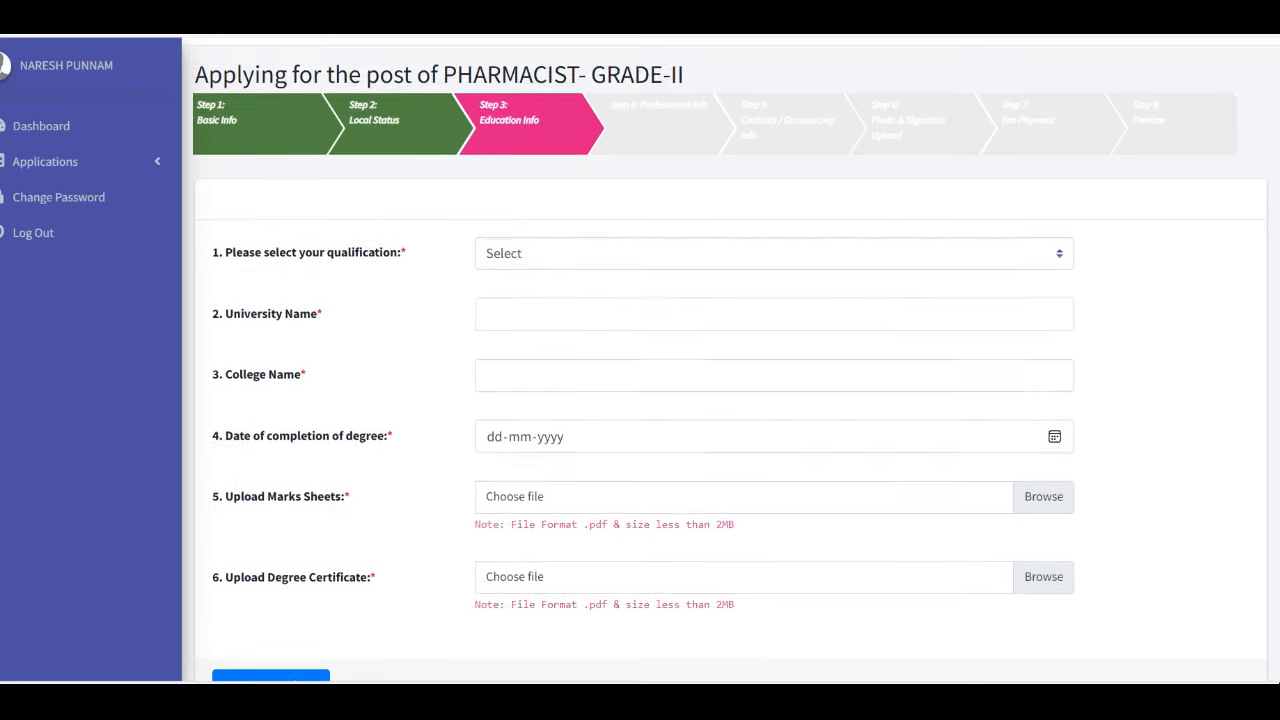
{"action": "left_click", "coordinate": [589, 263]}
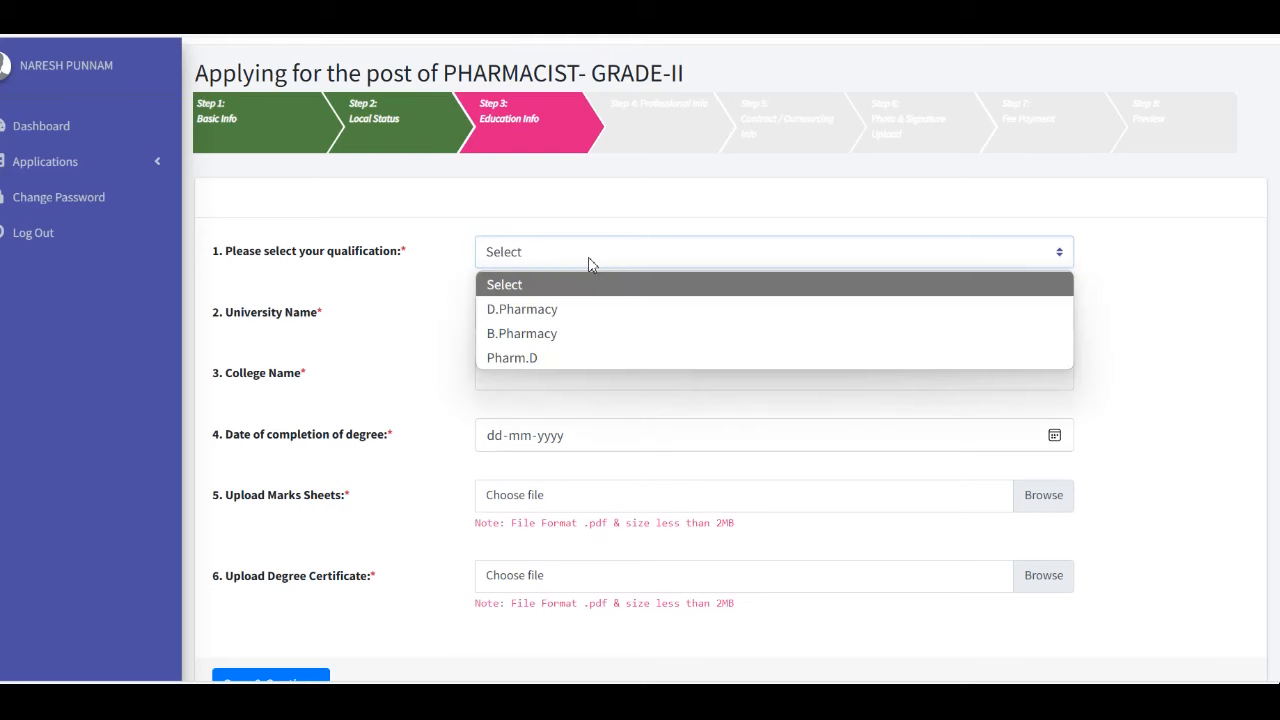
{"action": "left_click", "coordinate": [508, 334]}
{"action": "left_click", "coordinate": [568, 314]}
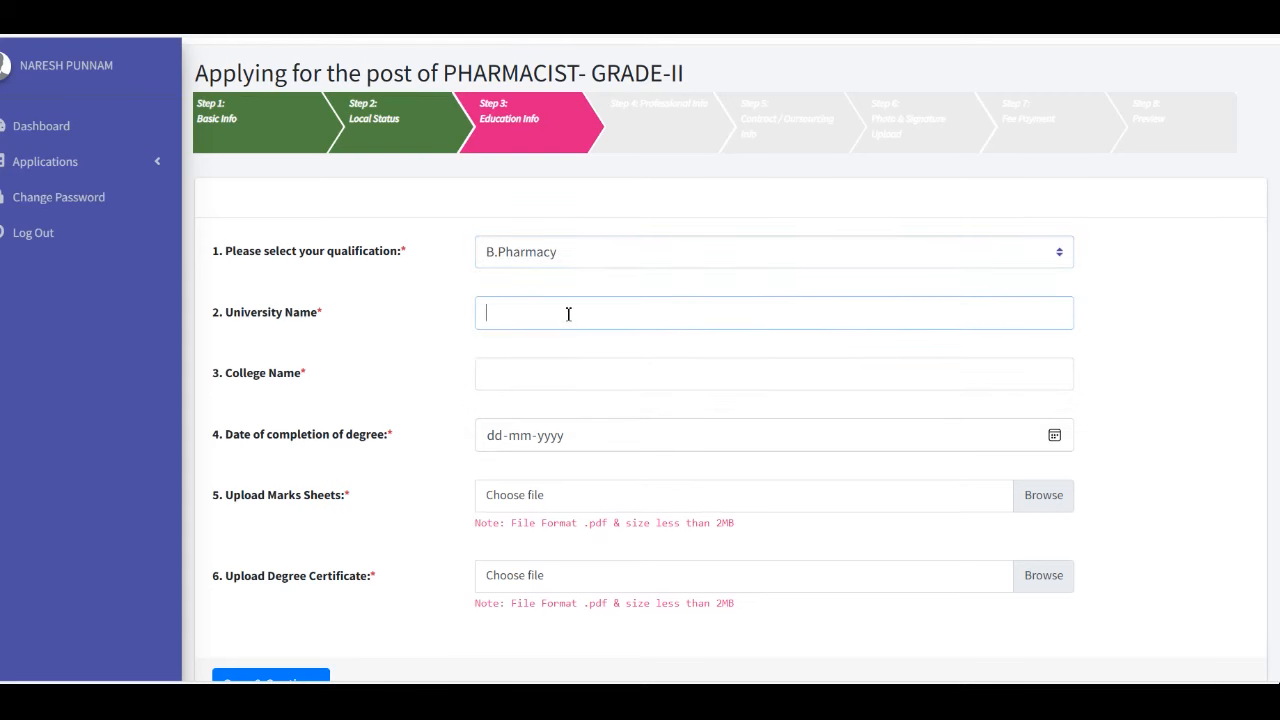
{"action": "type", "text": "juntu hyderabad"}
{"action": "left_click", "coordinate": [563, 375]}
{"action": "type", "text": "nova"}
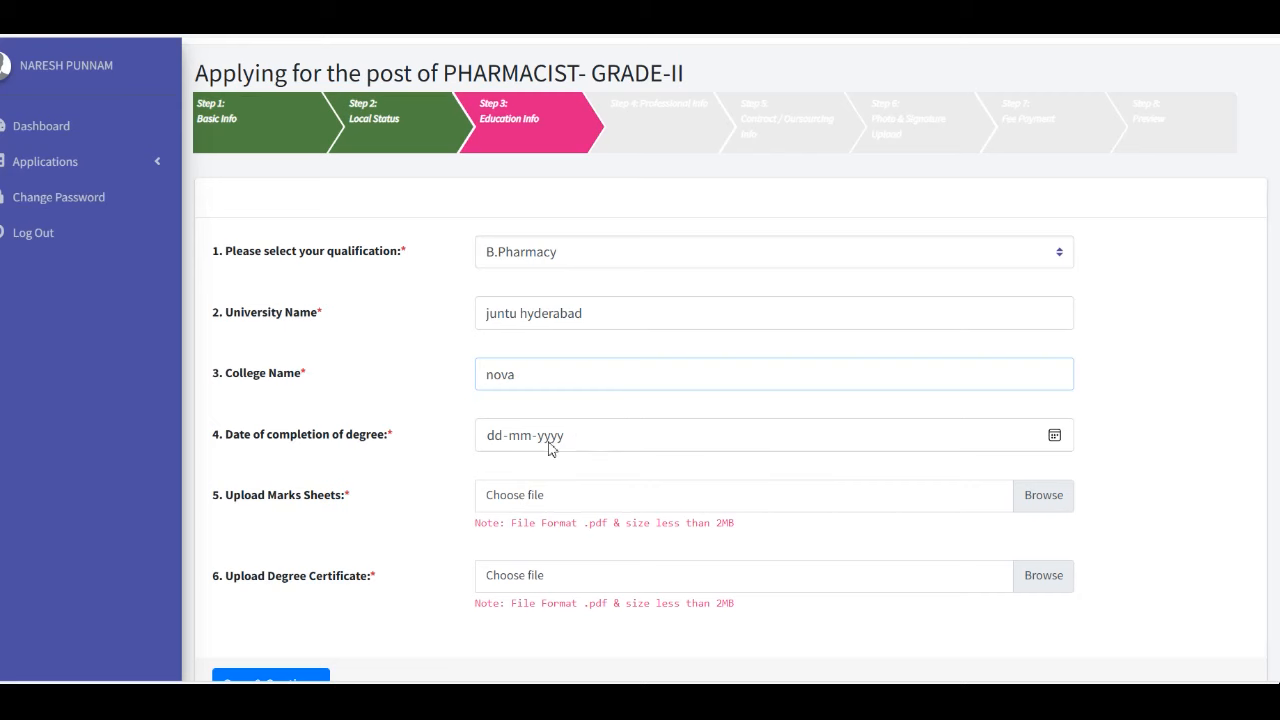
{"action": "scroll", "coordinate": [240, 440], "scroll_direction": "down", "scroll_amount": 1}
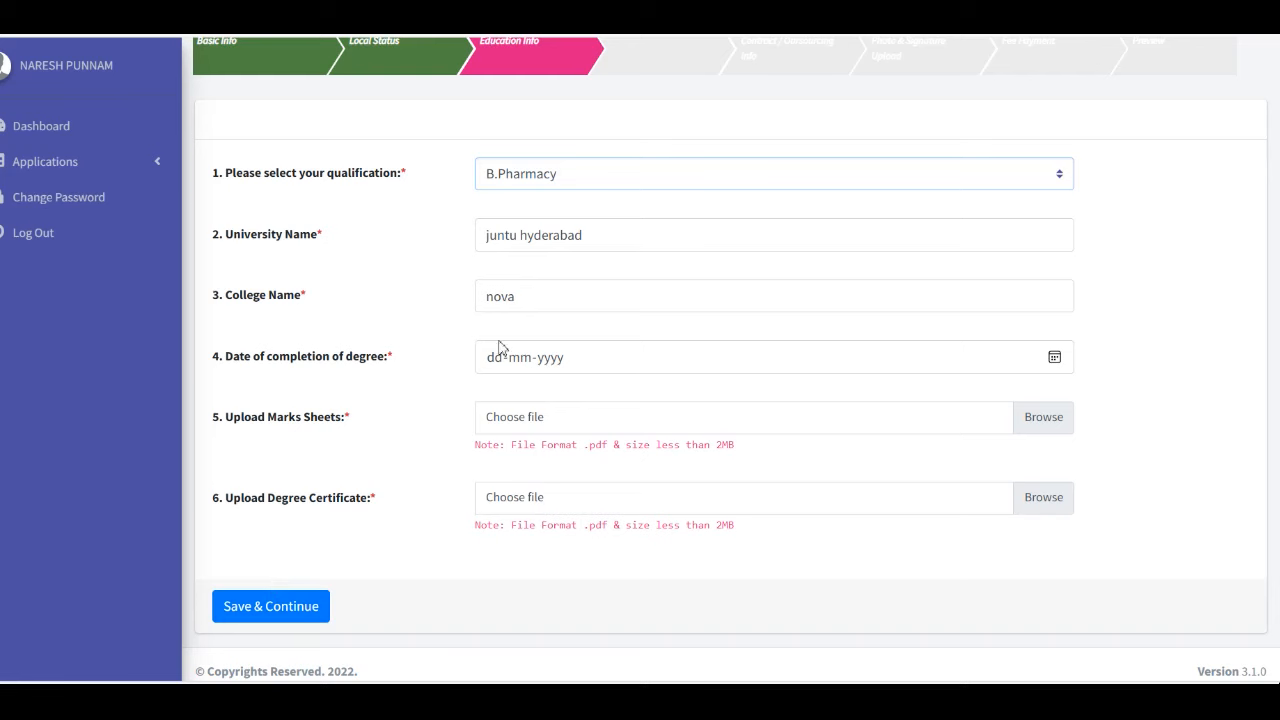
{"action": "left_click", "coordinate": [274, 596]}
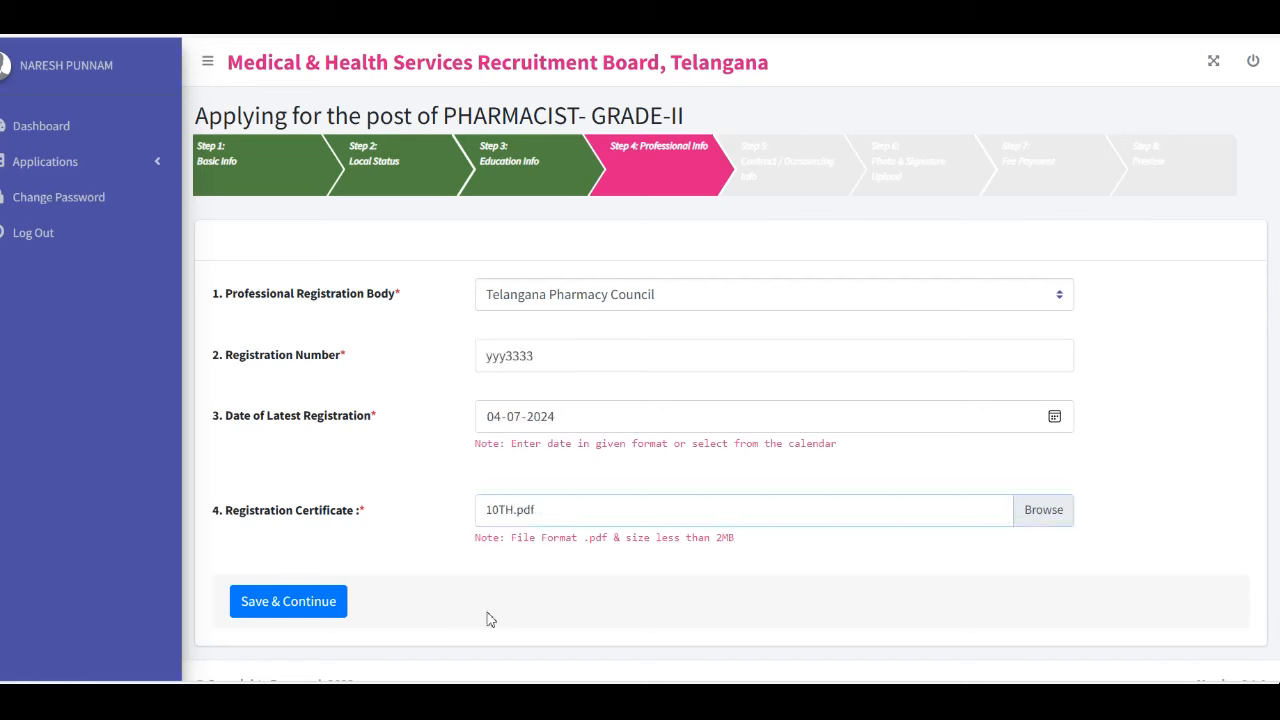
Save the Telangana Pharmacy Council registration details and continue to Step 5
{"action": "left_click", "coordinate": [320, 604]}
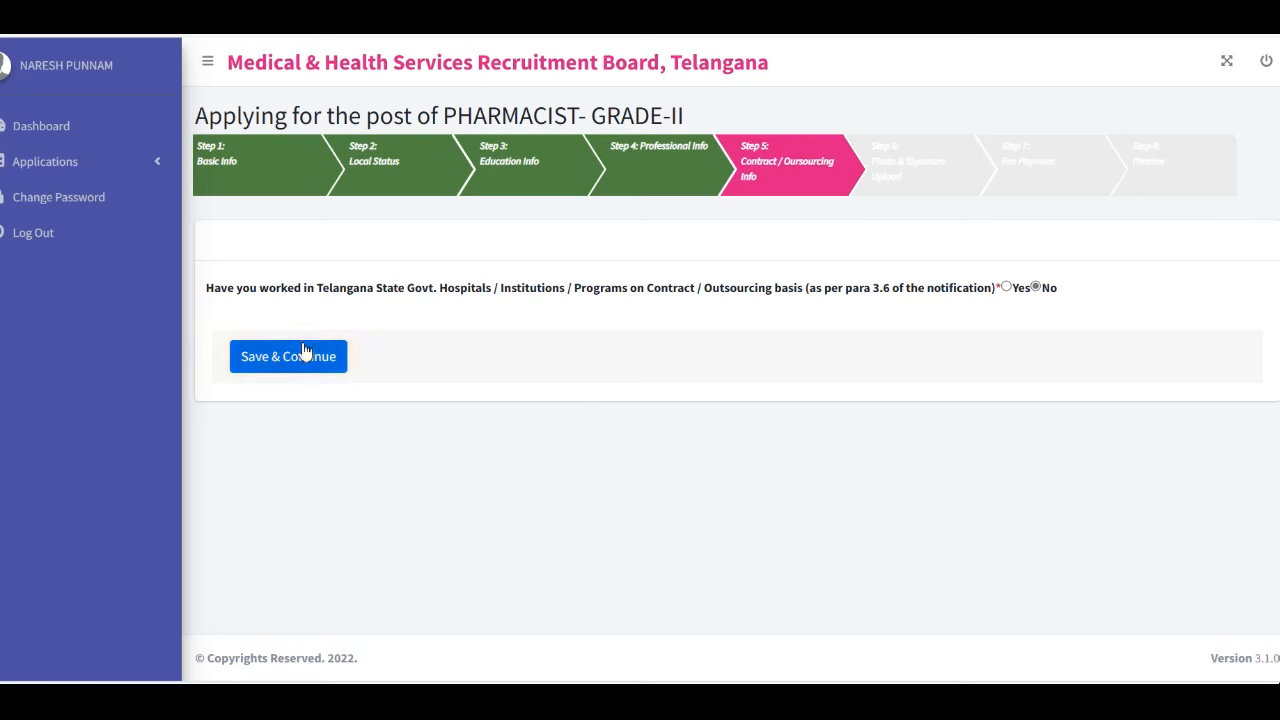
Try answering Yes and inspect the experience type and certificate issuer lists without choosing
{"action": "left_click", "coordinate": [1006, 288]}
{"action": "scroll", "coordinate": [1009, 288], "scroll_direction": "down", "scroll_amount": 1}
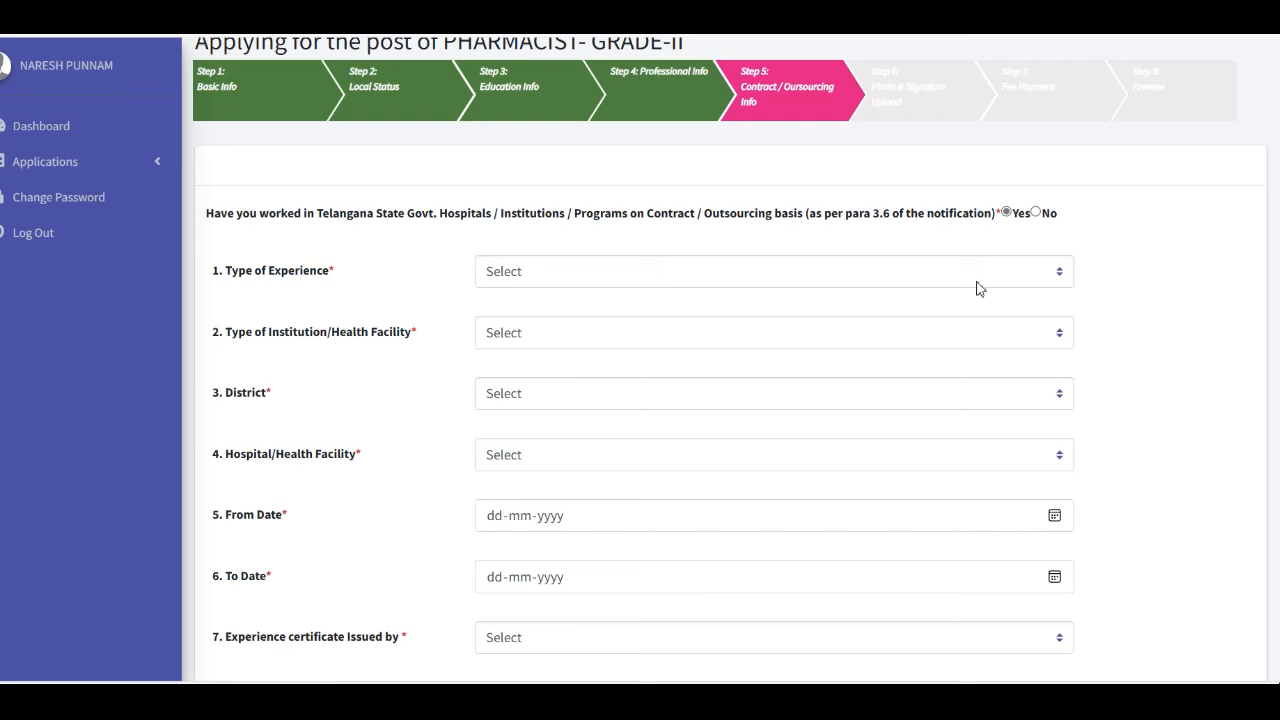
{"action": "scroll", "coordinate": [1000, 294], "scroll_direction": "down", "scroll_amount": 1}
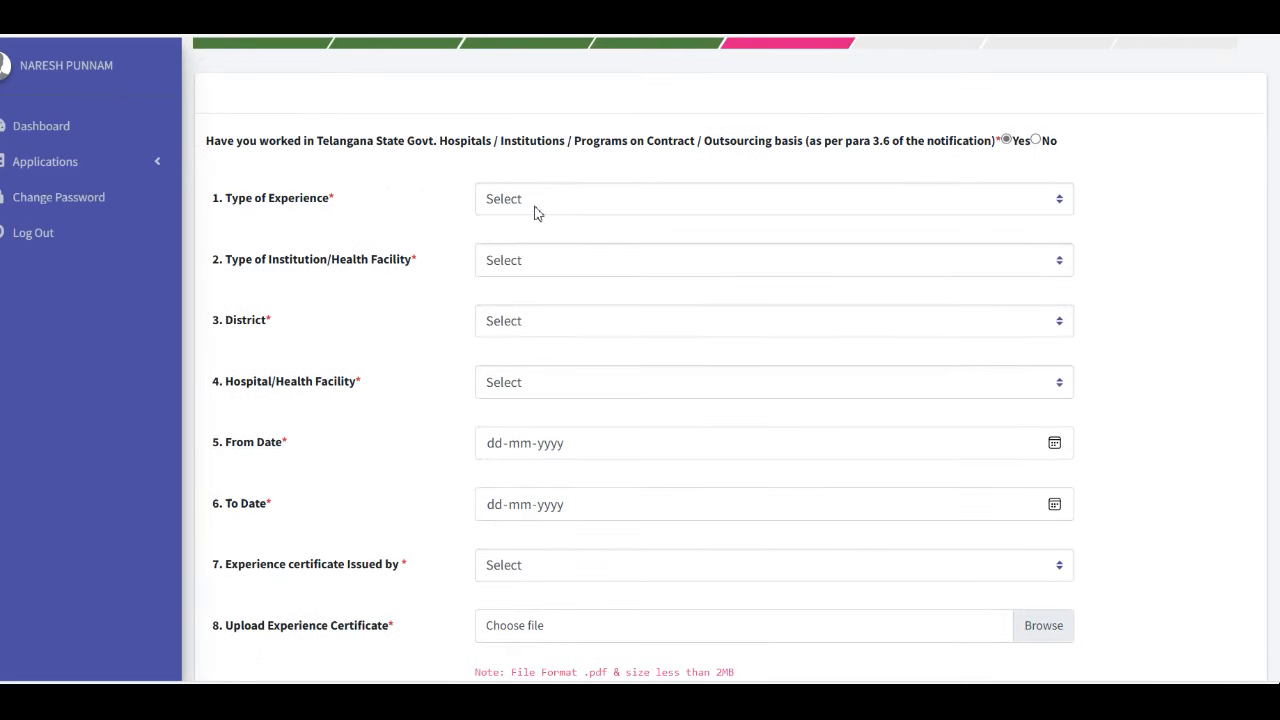
{"action": "left_click", "coordinate": [628, 209]}
{"action": "left_click", "coordinate": [435, 243]}
{"action": "scroll", "coordinate": [369, 489], "scroll_direction": "down", "scroll_amount": 1}
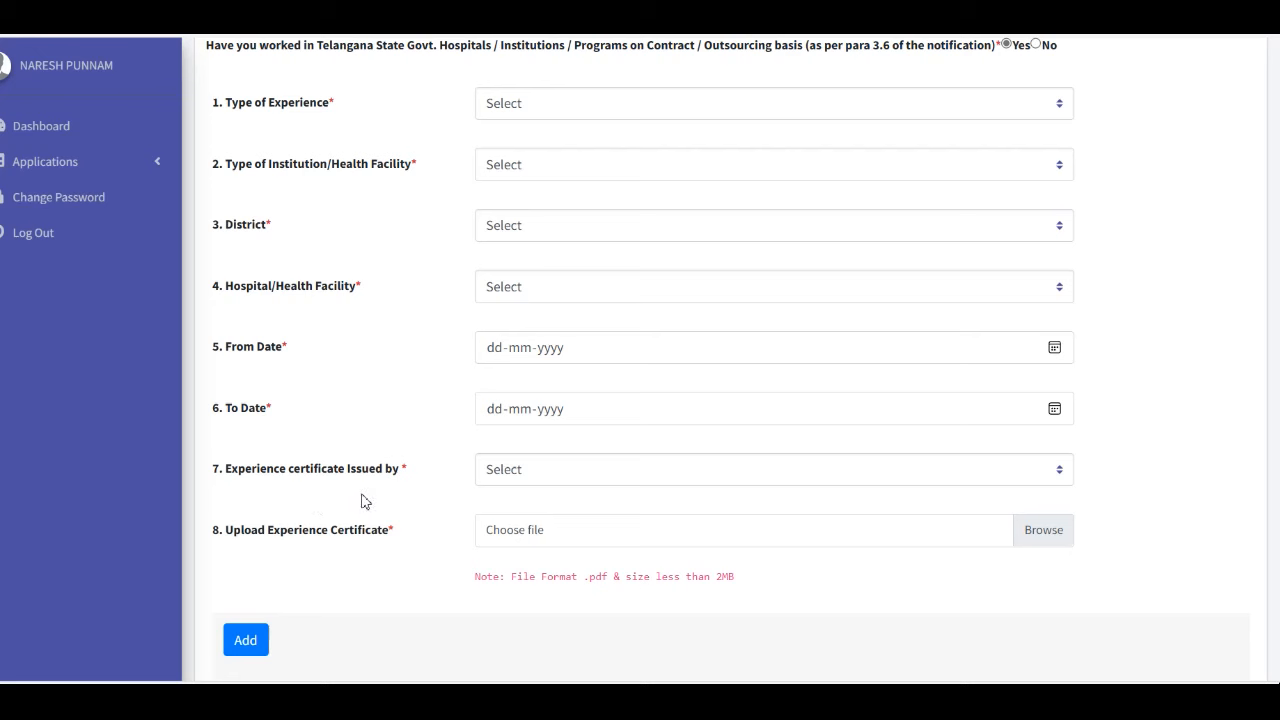
{"action": "left_click", "coordinate": [522, 472]}
{"action": "scroll", "coordinate": [660, 288], "scroll_direction": "down", "scroll_amount": 3}
{"action": "scroll", "coordinate": [660, 288], "scroll_direction": "up", "scroll_amount": 3}
{"action": "left_click", "coordinate": [415, 530]}
Change the contract/outsourcing answer to No and save the step
{"action": "scroll", "coordinate": [1252, 260], "scroll_direction": "up", "scroll_amount": 3}
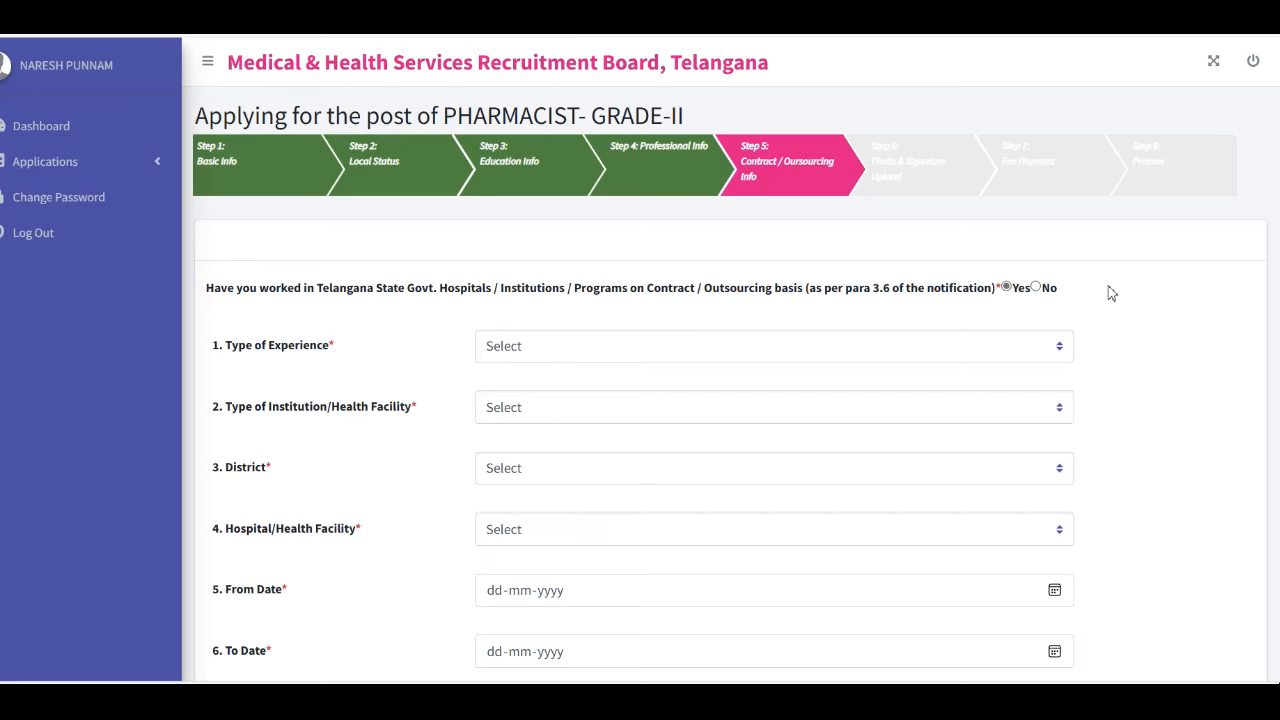
{"action": "left_click", "coordinate": [1036, 287]}
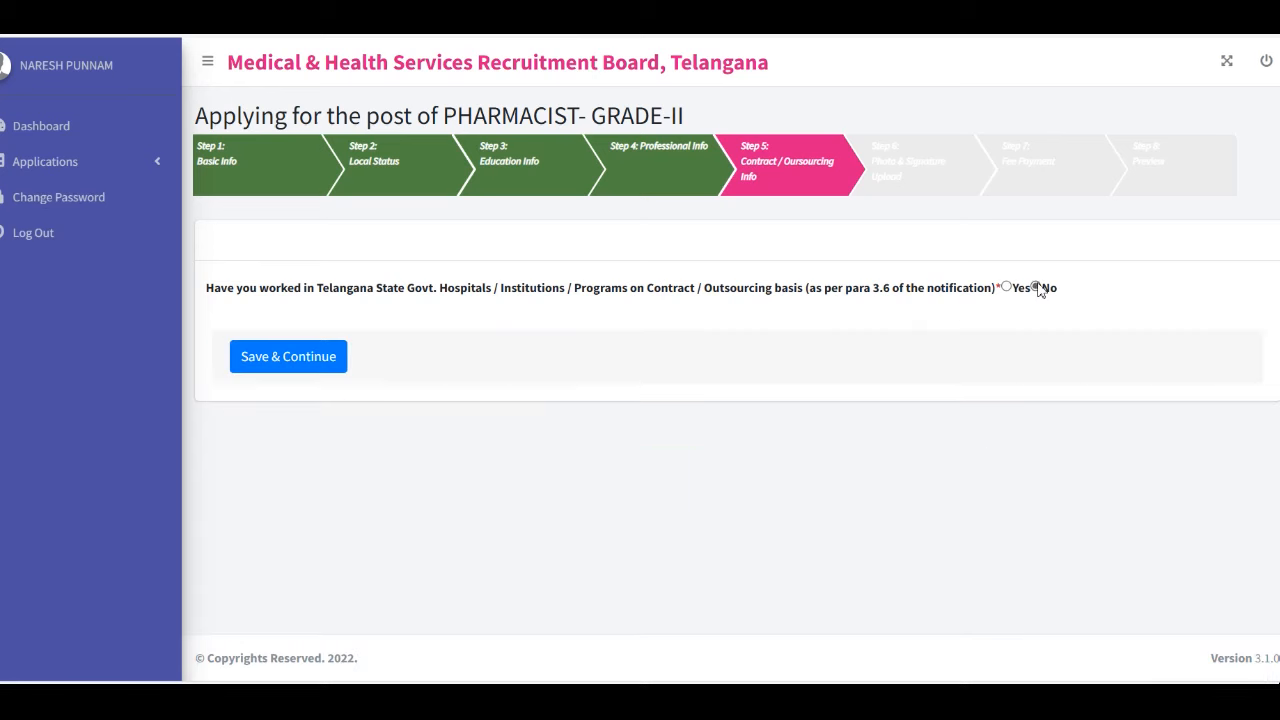
{"action": "left_click", "coordinate": [284, 360]}
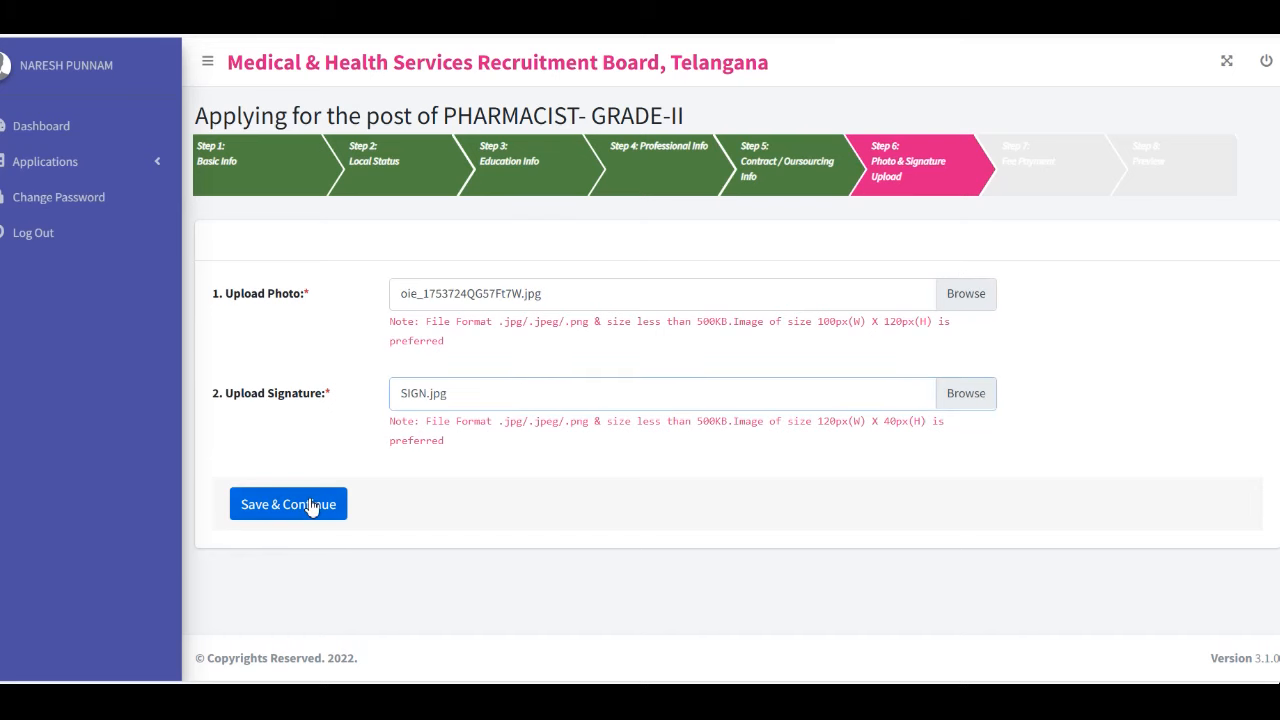
Save the uploaded photo and signature and continue to Step 7, Fee Payment
{"action": "left_click", "coordinate": [311, 506]}
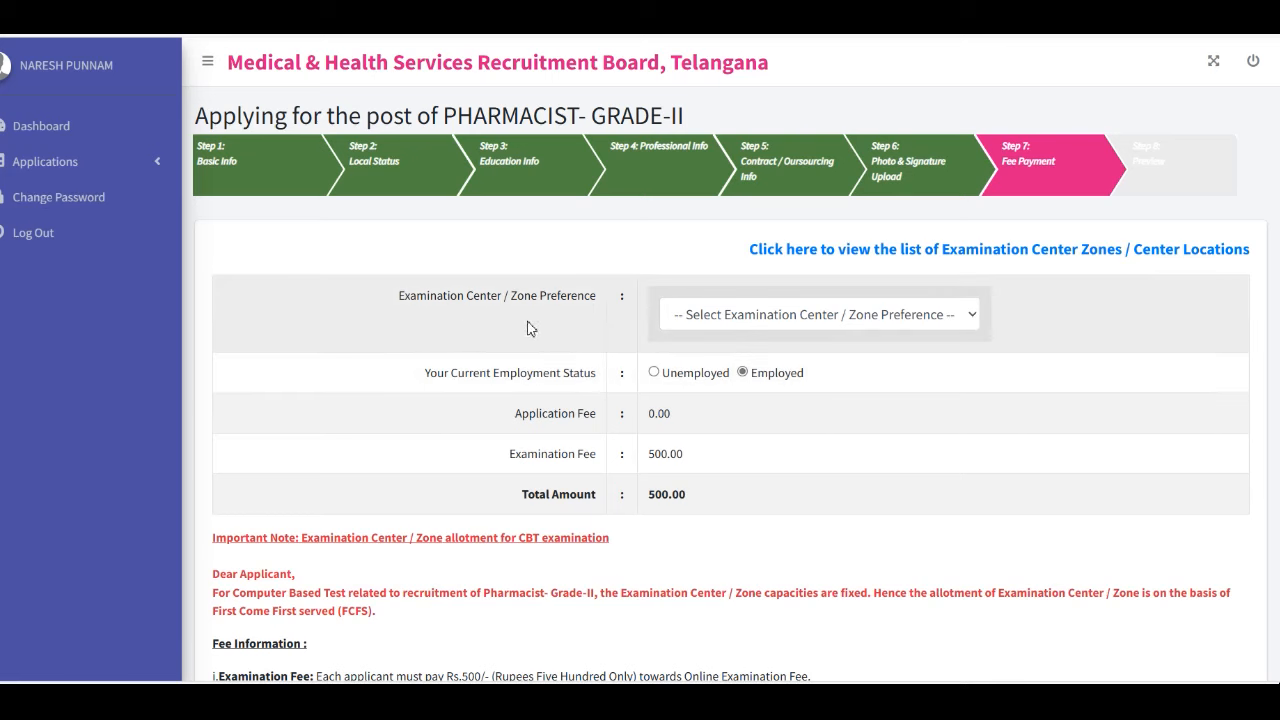
Choose Nalgonda as the examination centre and Unemployed as the employment status
{"action": "left_click", "coordinate": [731, 314]}
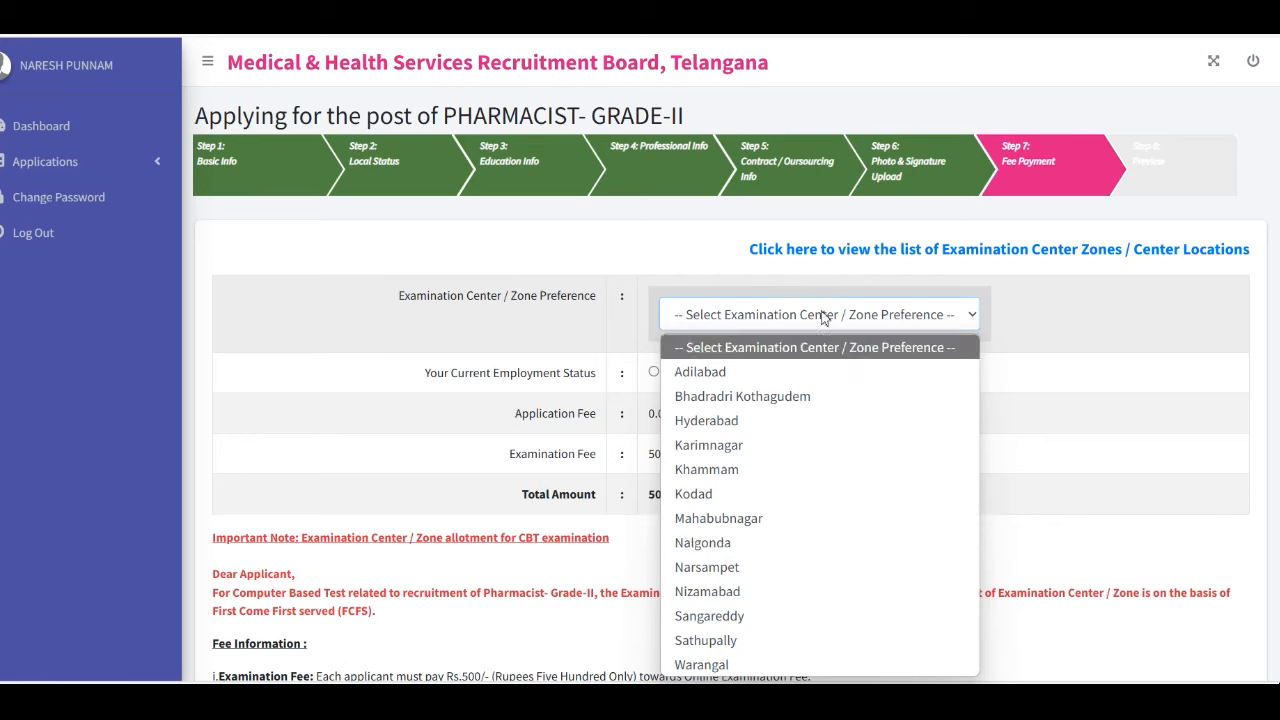
{"action": "left_click", "coordinate": [764, 550]}
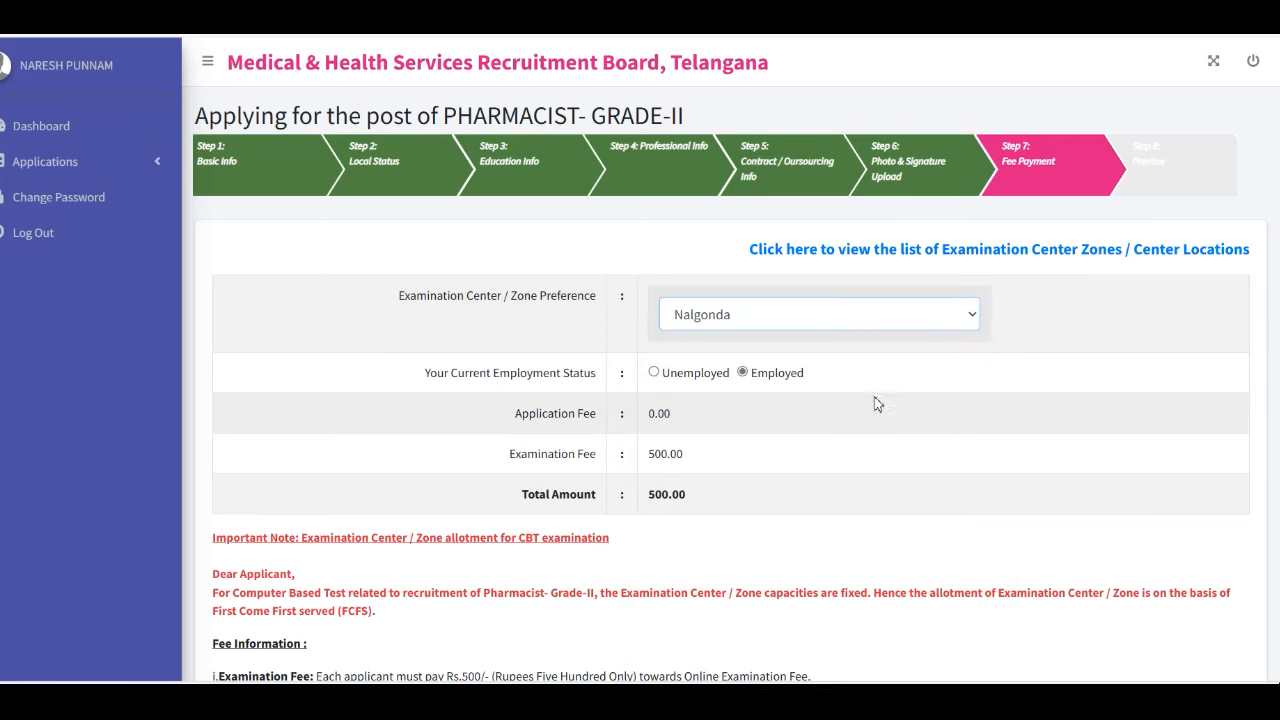
{"action": "left_click", "coordinate": [654, 372]}
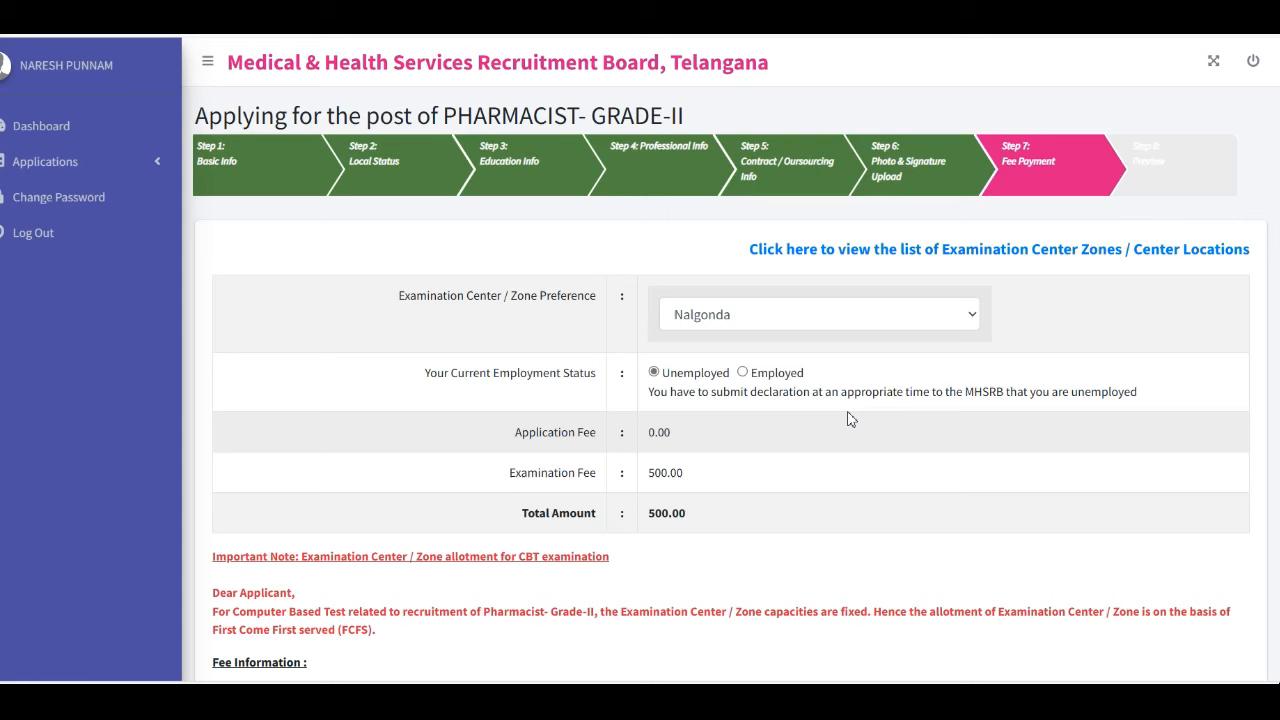
{"action": "left_click", "coordinate": [742, 372]}
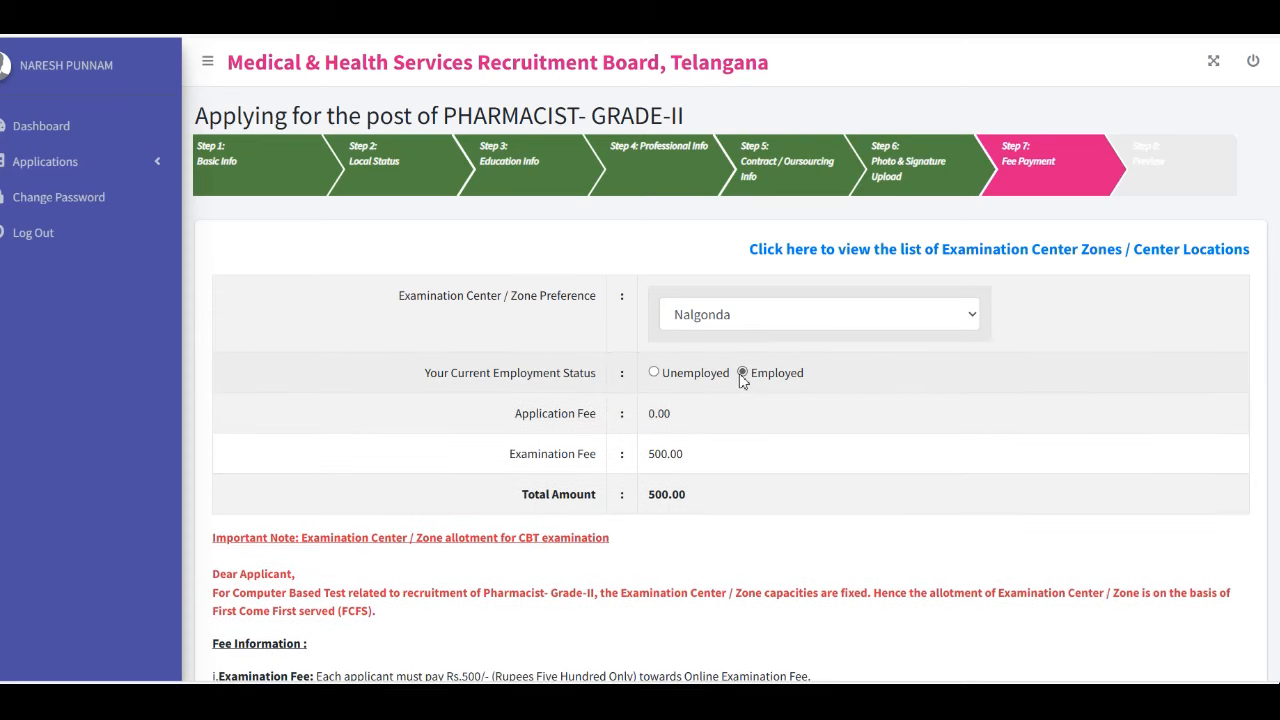
{"action": "left_click", "coordinate": [653, 373]}
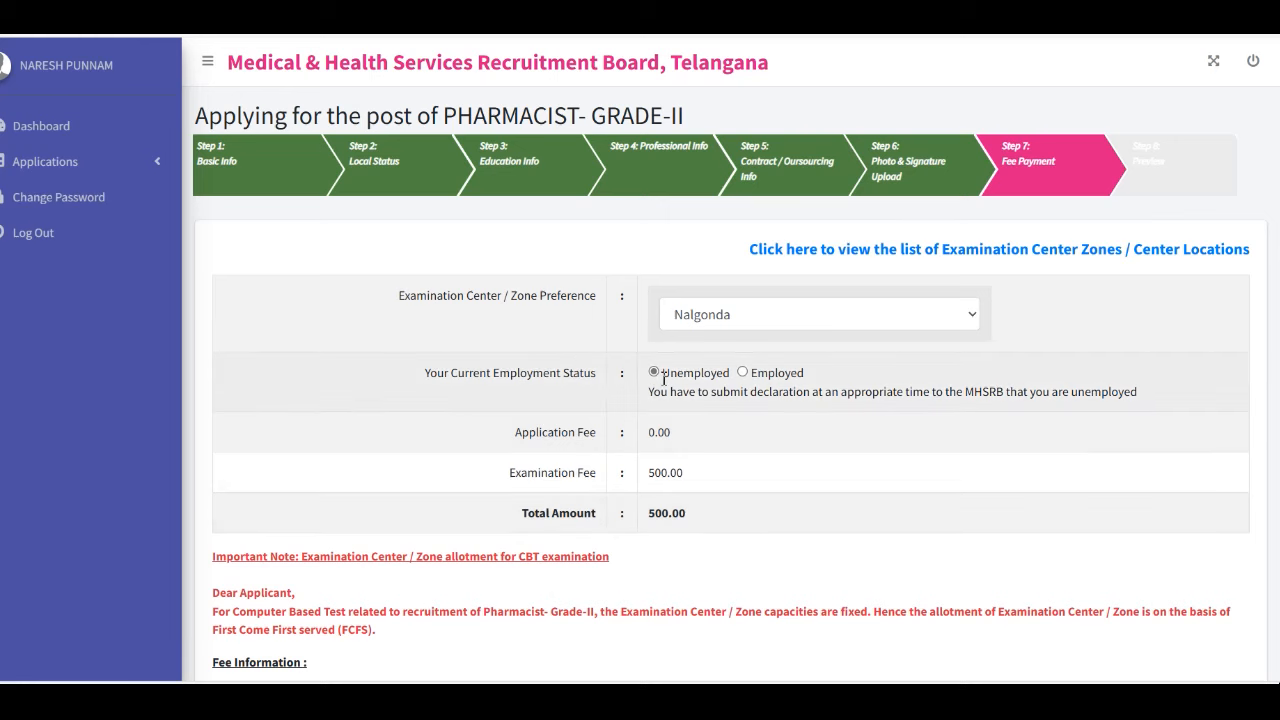
Proceed to pay the 500.00 fee online through BillDesk
{"action": "scroll", "coordinate": [886, 280], "scroll_direction": "down", "scroll_amount": 2}
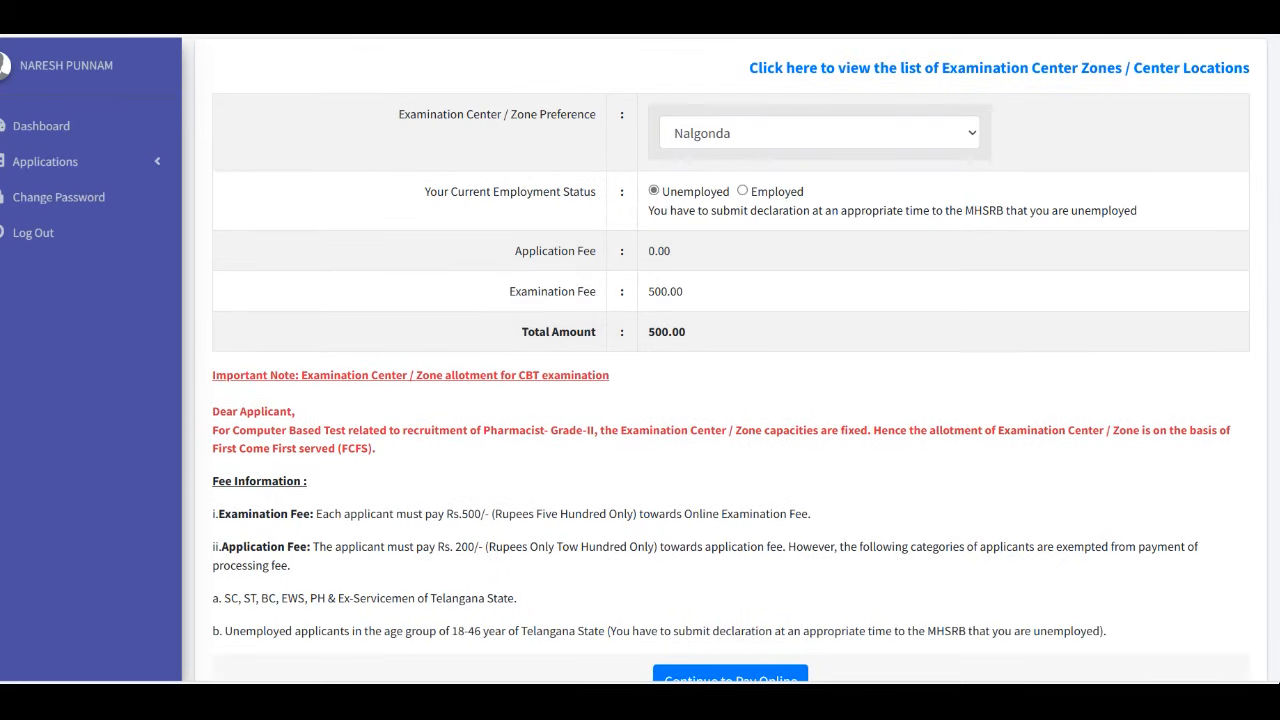
{"action": "scroll", "coordinate": [869, 351], "scroll_direction": "down", "scroll_amount": 1}
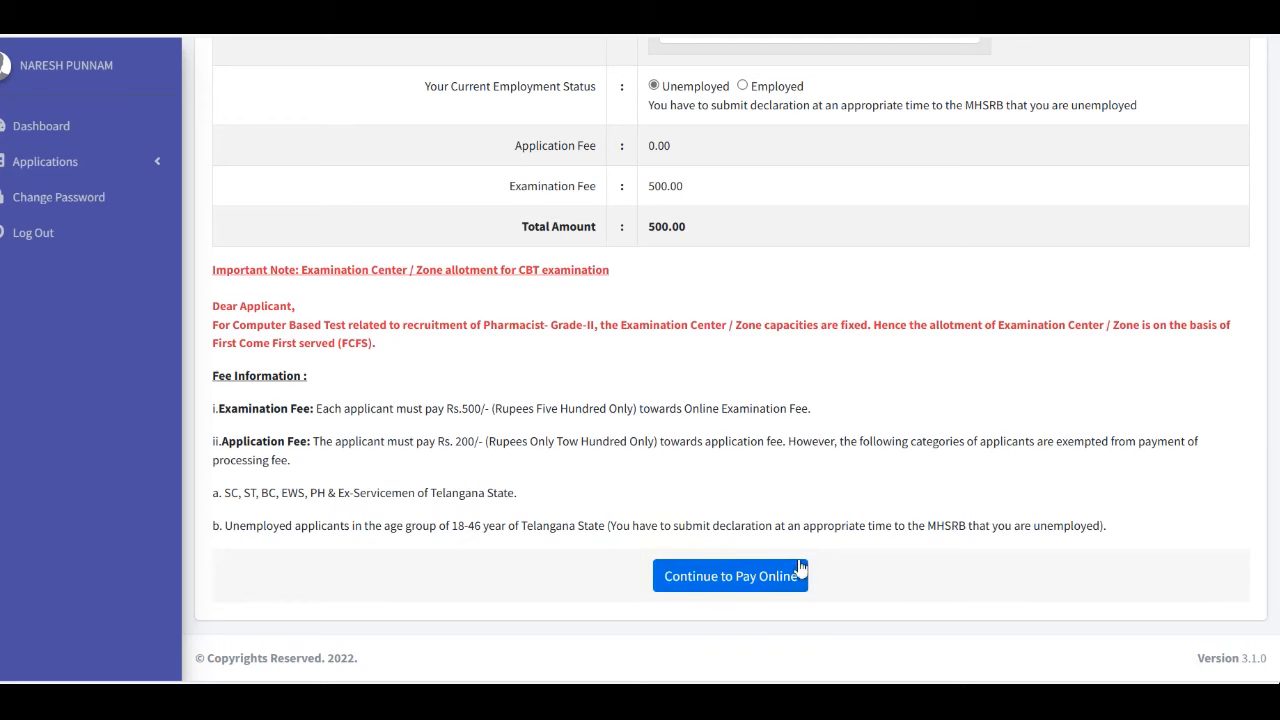
{"action": "left_click", "coordinate": [755, 580]}
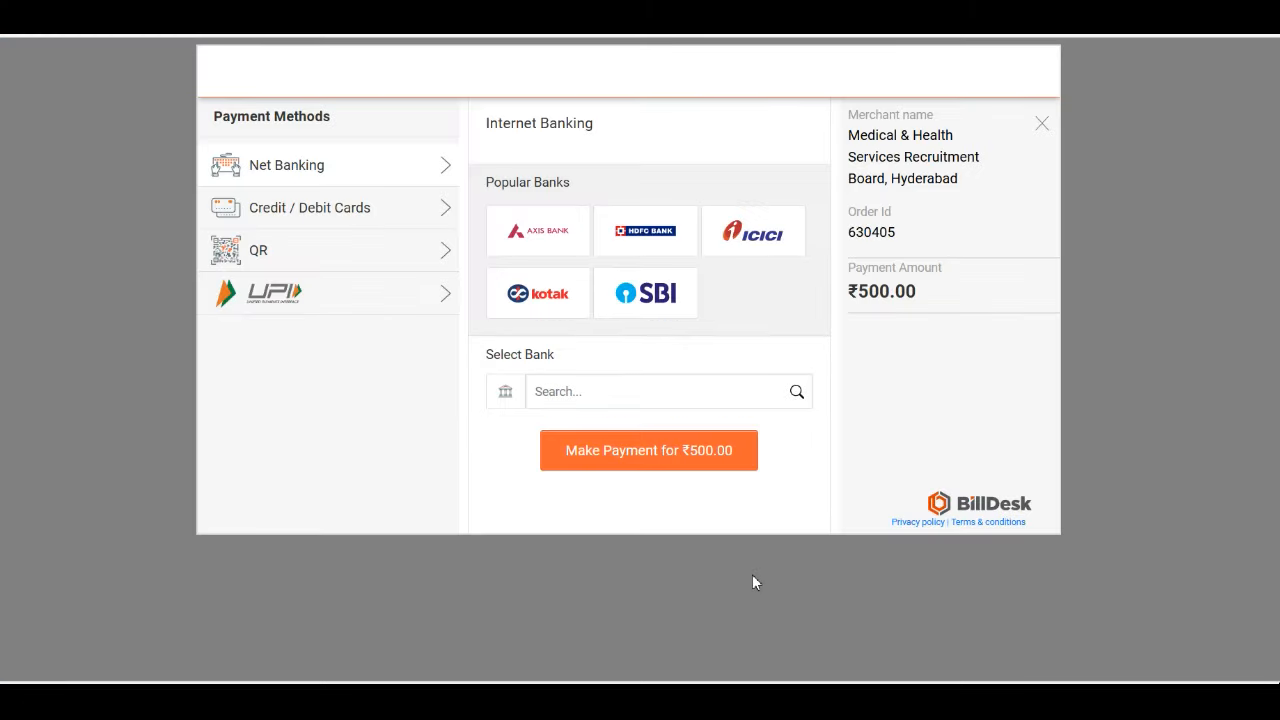
Generate a BHIM UPI QR code to pay the ₹500.00 fee
{"action": "left_click", "coordinate": [277, 268]}
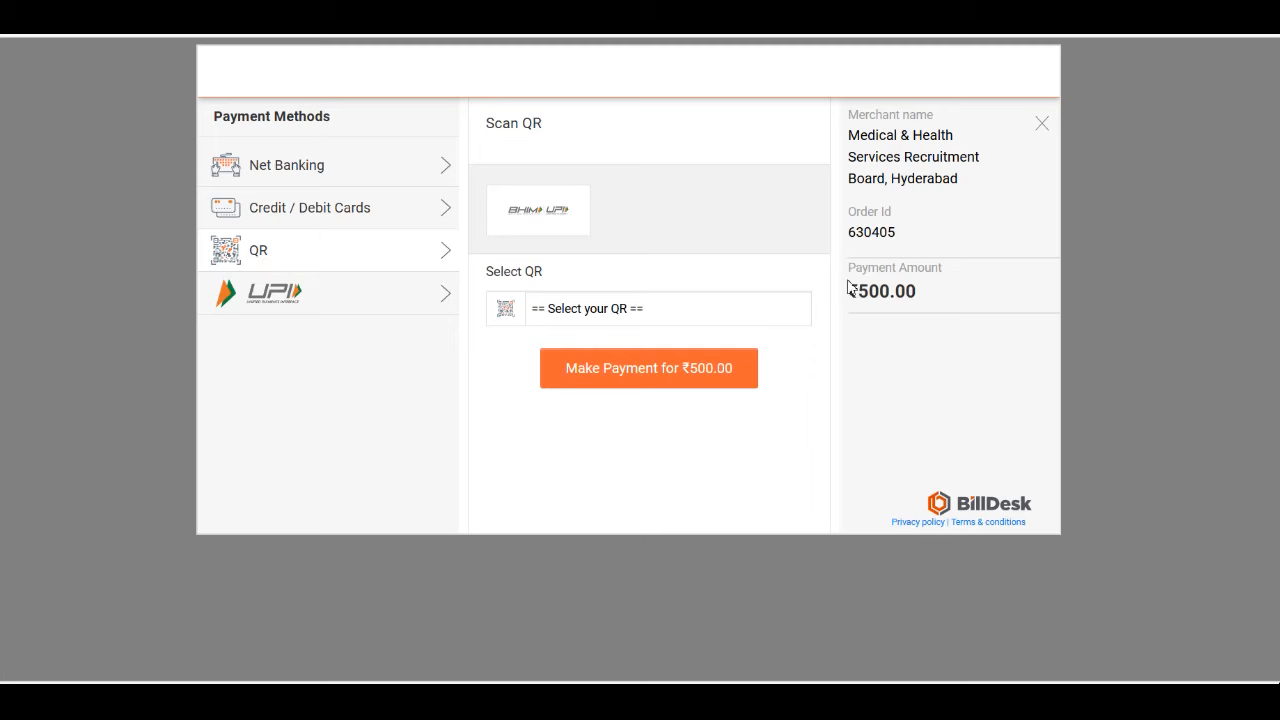
{"action": "left_click", "coordinate": [671, 307]}
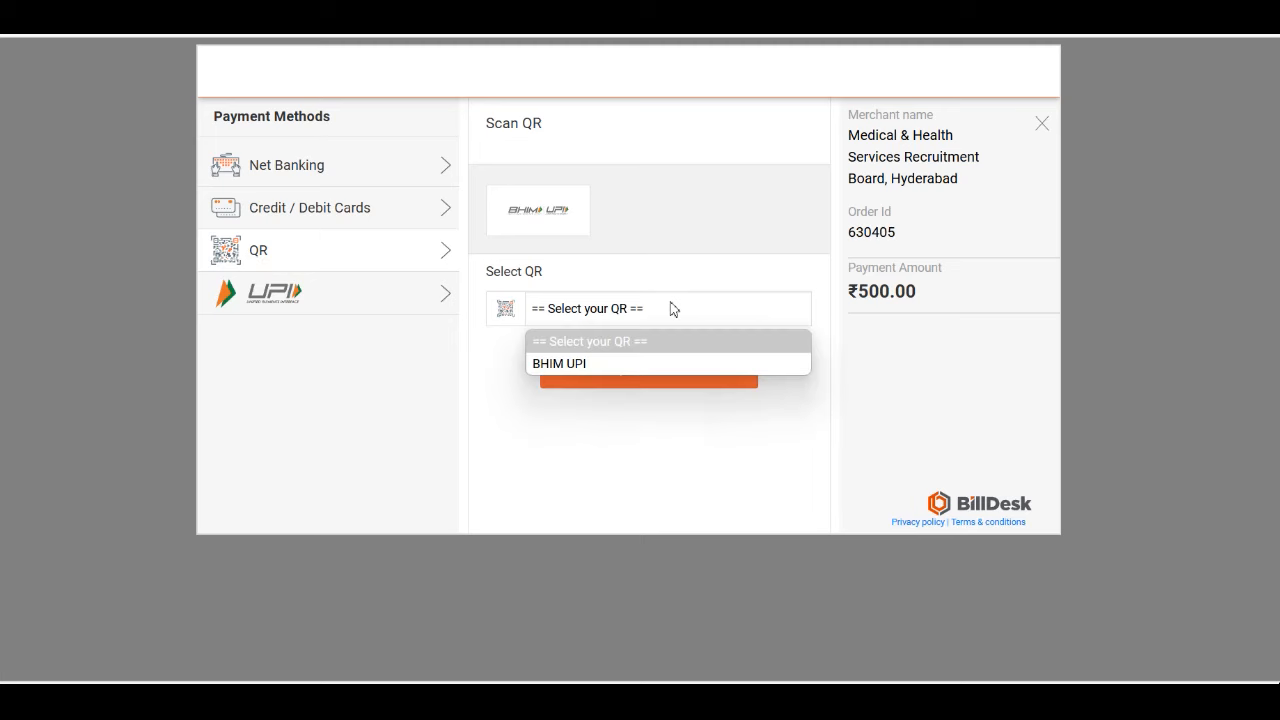
{"action": "left_click", "coordinate": [559, 366]}
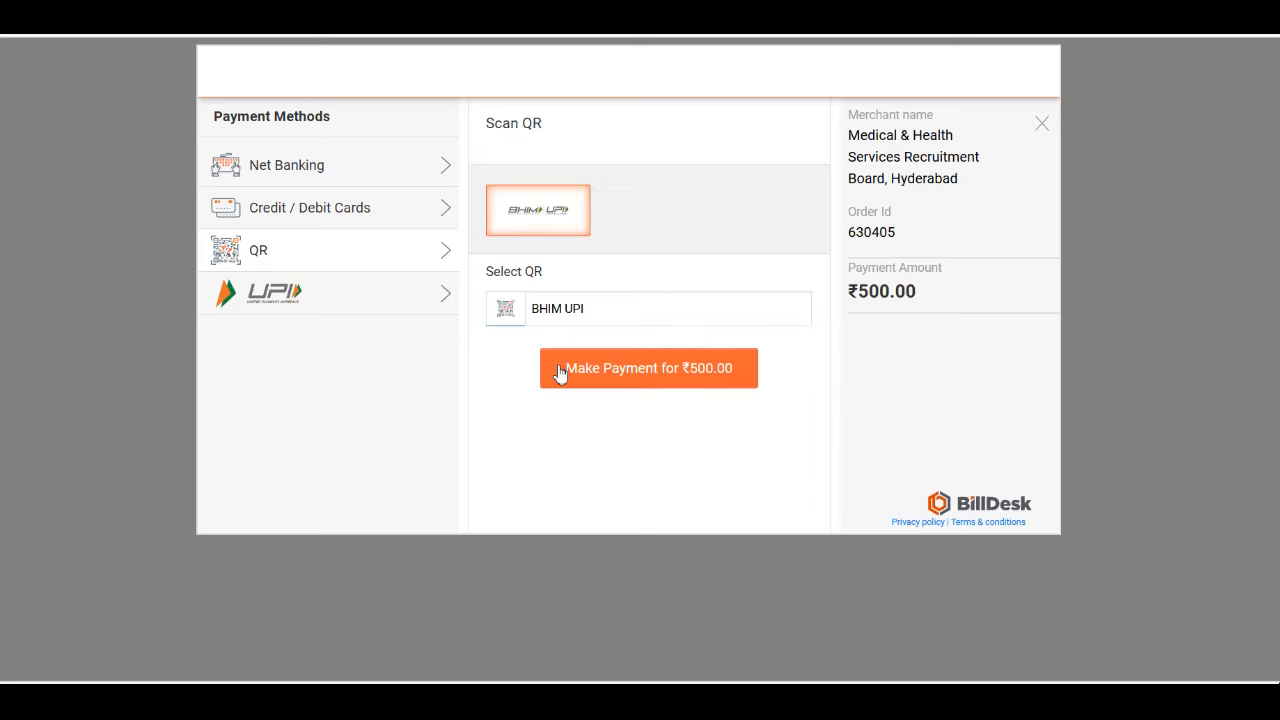
{"action": "left_click", "coordinate": [646, 385]}
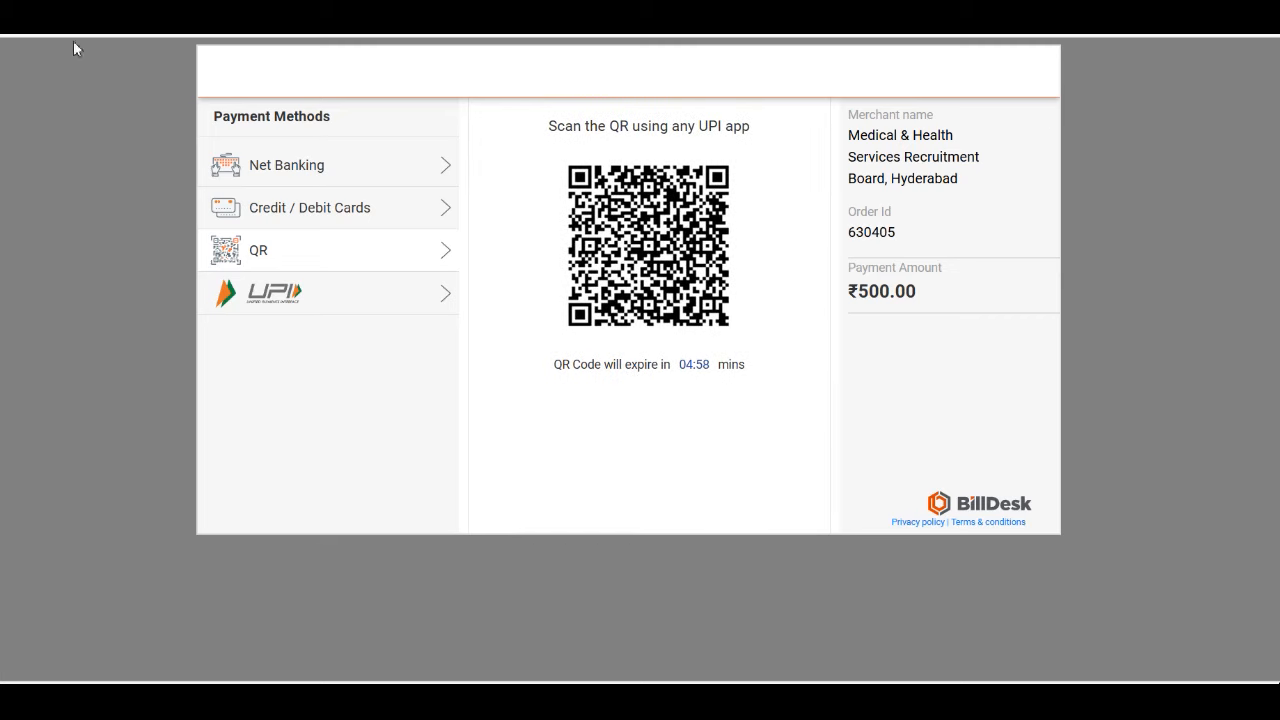